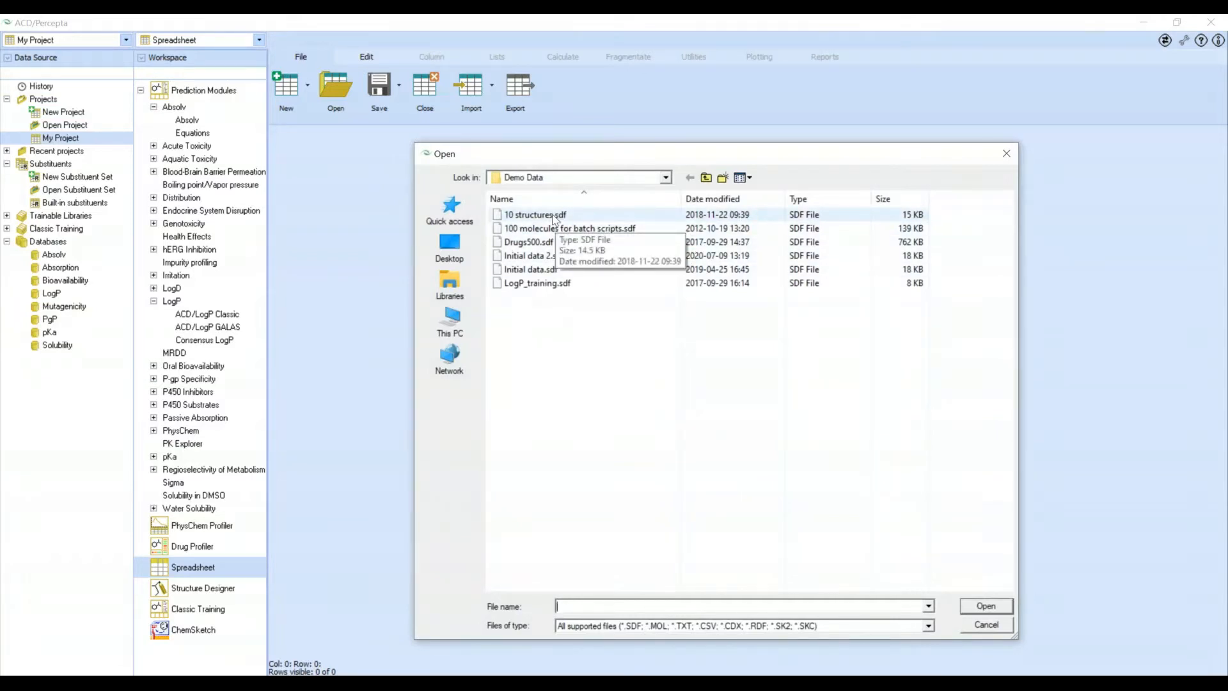
Step: Import the compounds from 10 structures.sdf into the project spreadsheet
left_click(554, 221)
double_click(554, 221)
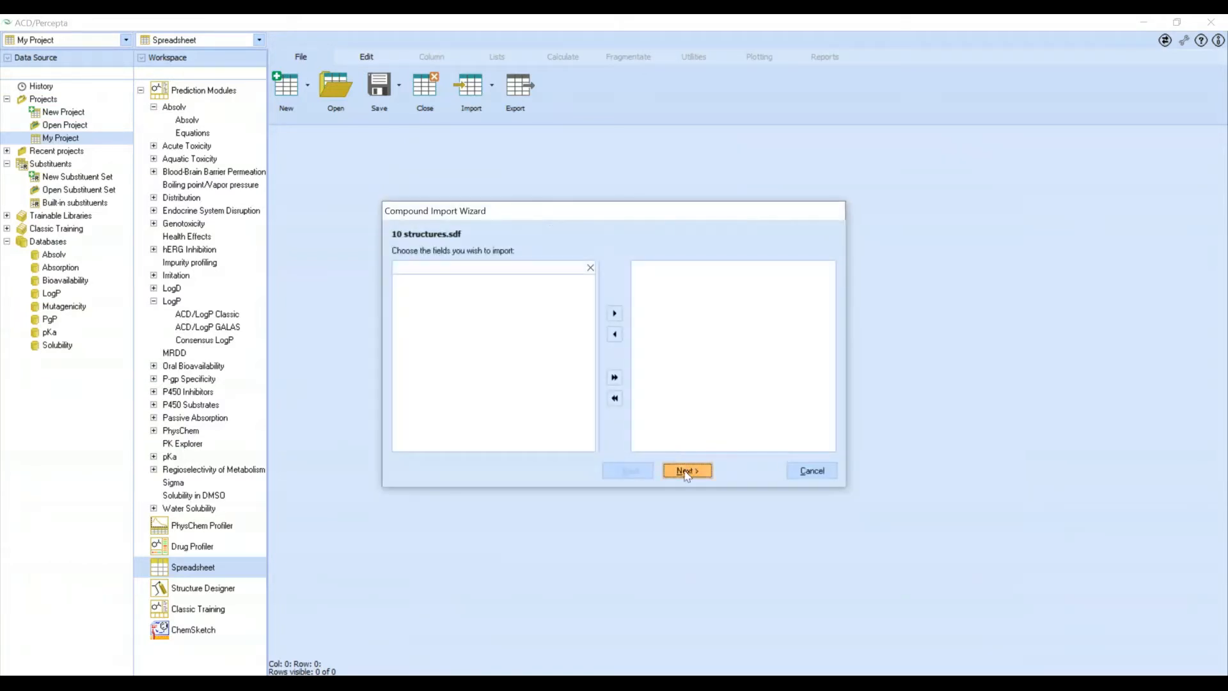
left_click(687, 473)
left_click(688, 473)
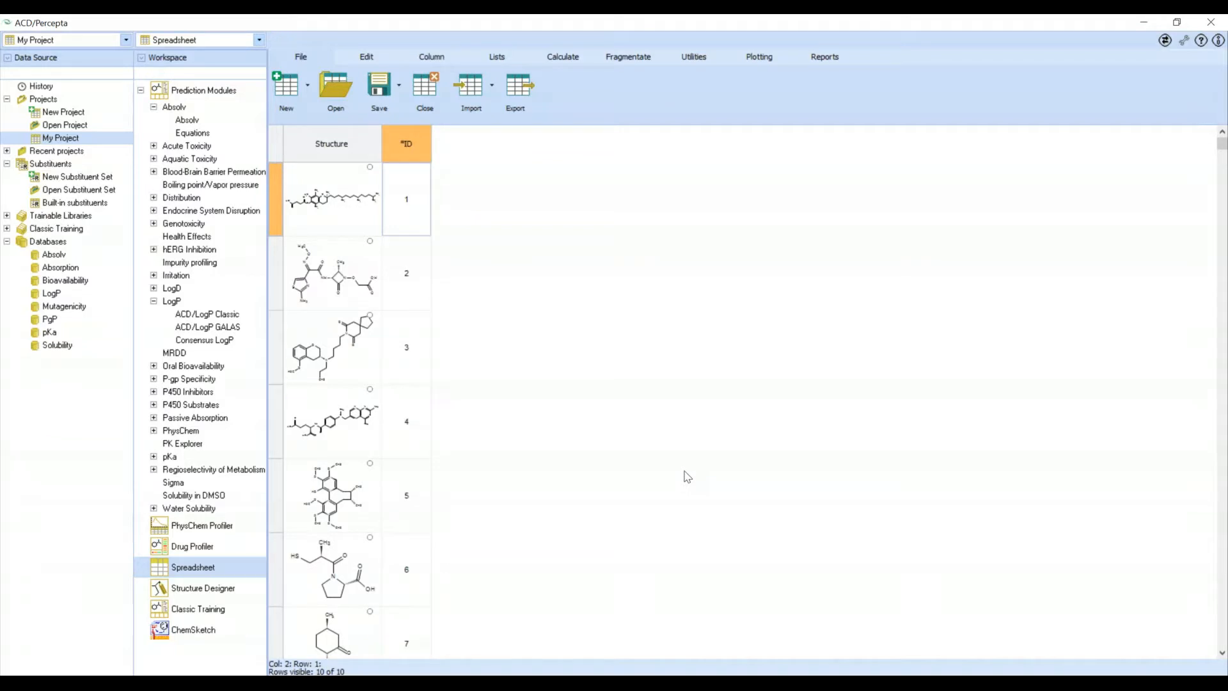
Step: Find LogS among the calculable properties and add the LogS module's version to the calculation list
left_click(569, 62)
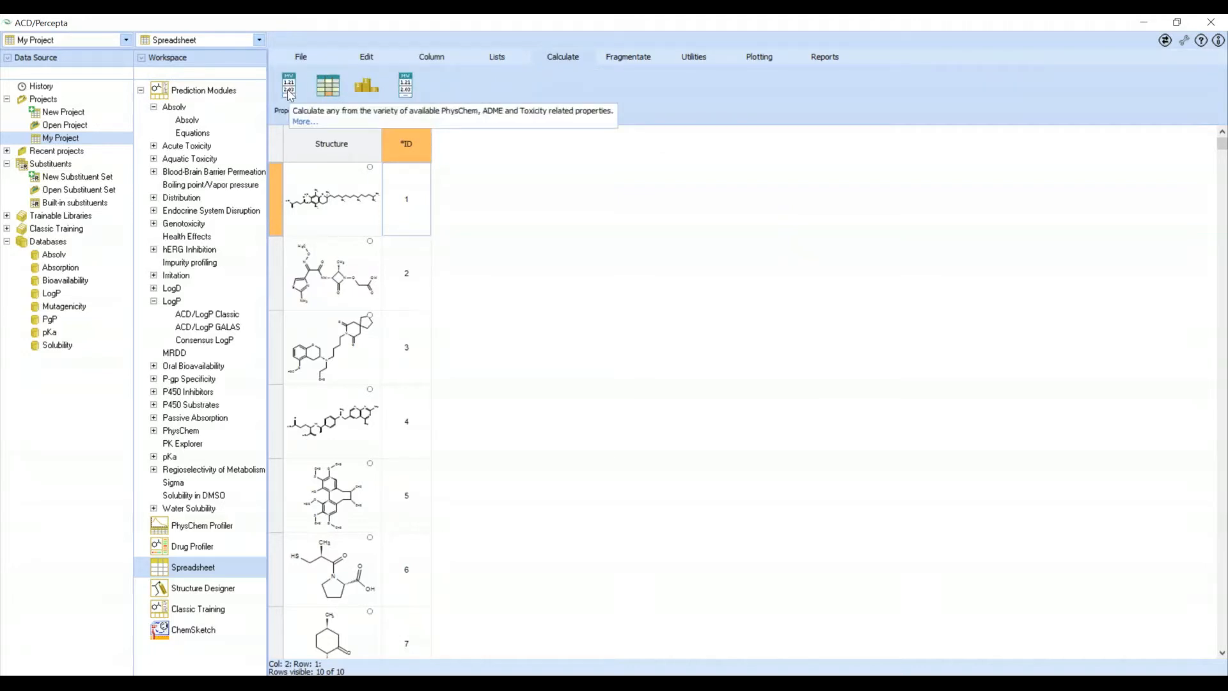
left_click(289, 91)
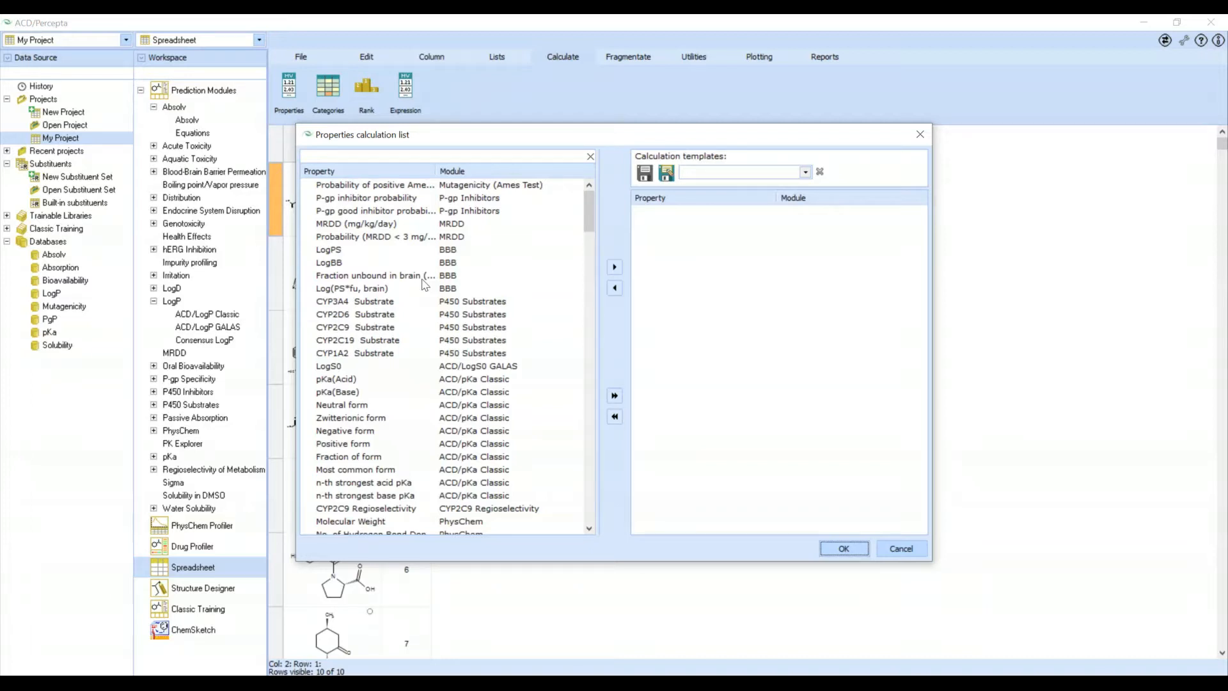
left_click(360, 157)
type("lo")
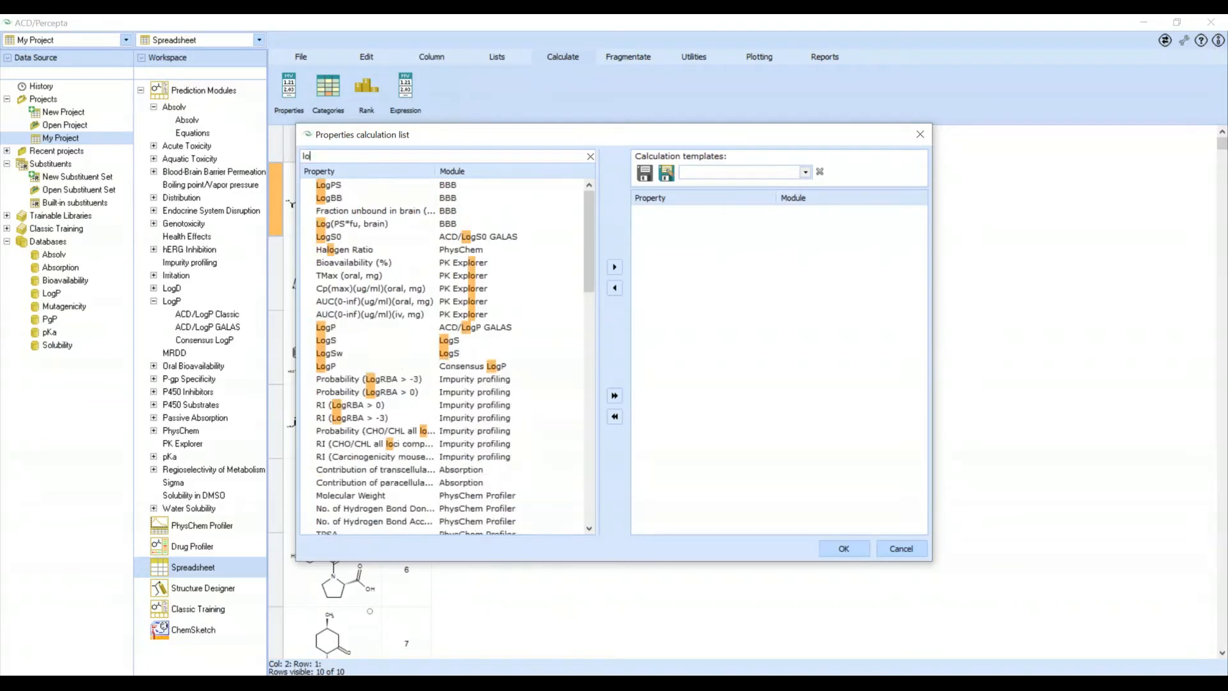
type("gg")
key("BackSpace")
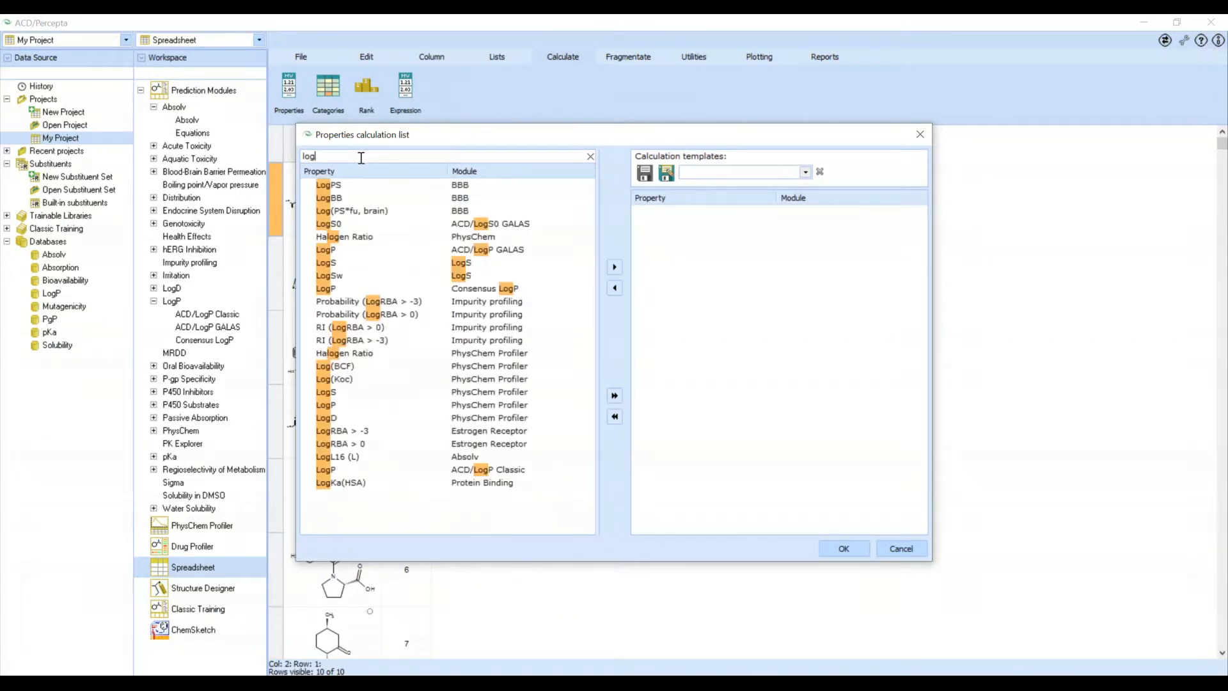
type("S")
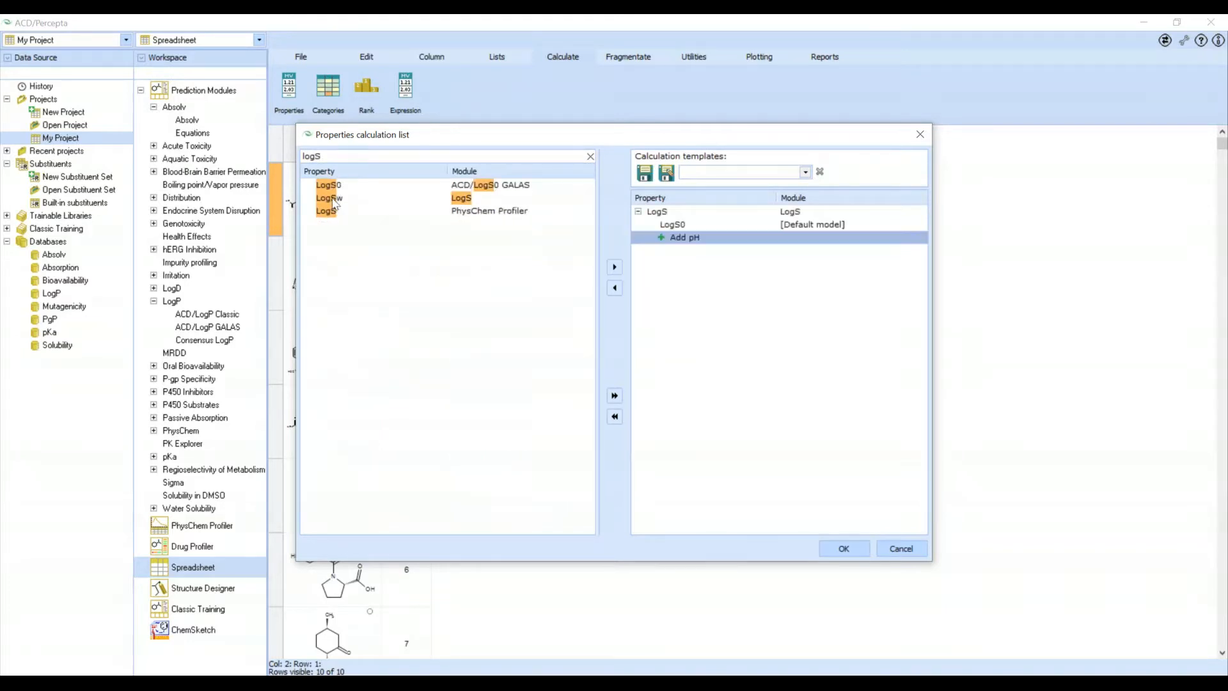
double_click(334, 200)
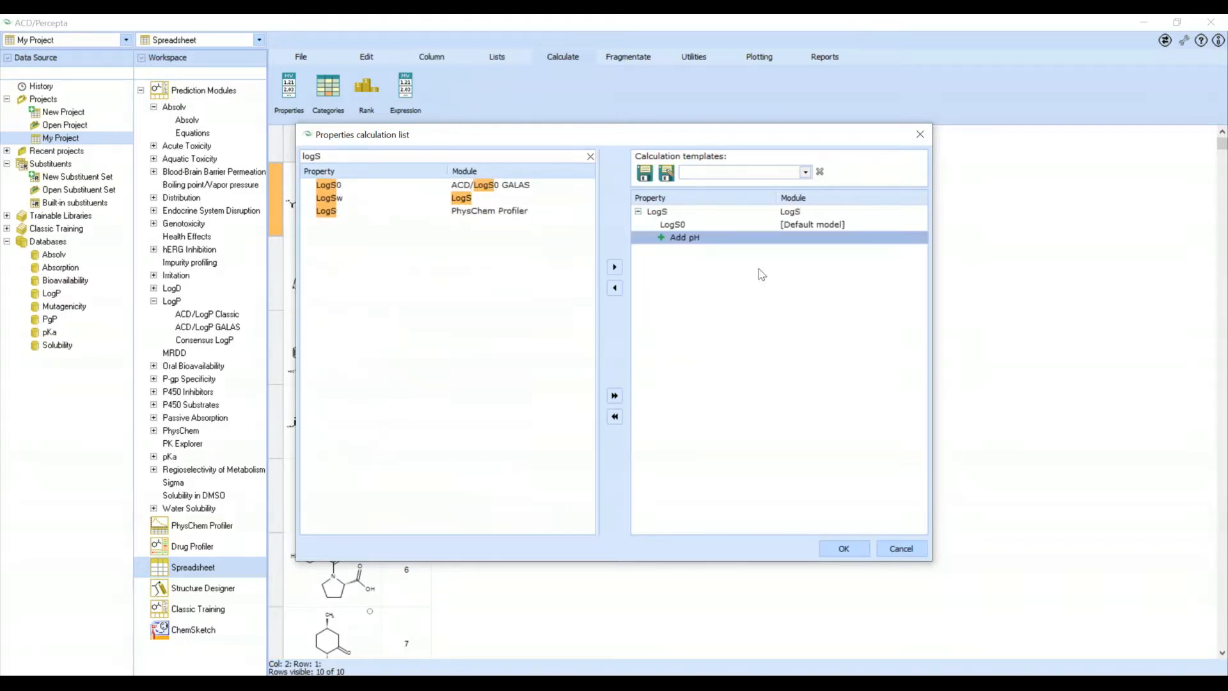
Step: Add pH 7.4 as the LogS condition and run the calculation for the imported structures
left_click(661, 237)
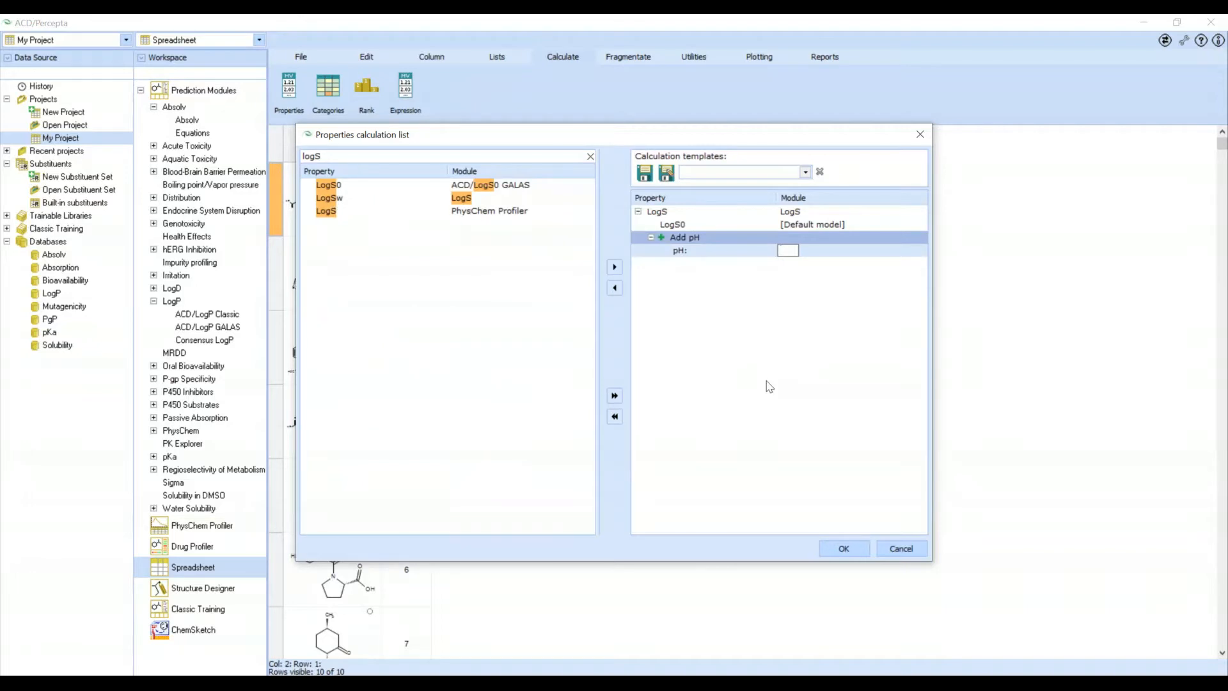
type("7.4")
left_click(769, 387)
left_click(831, 549)
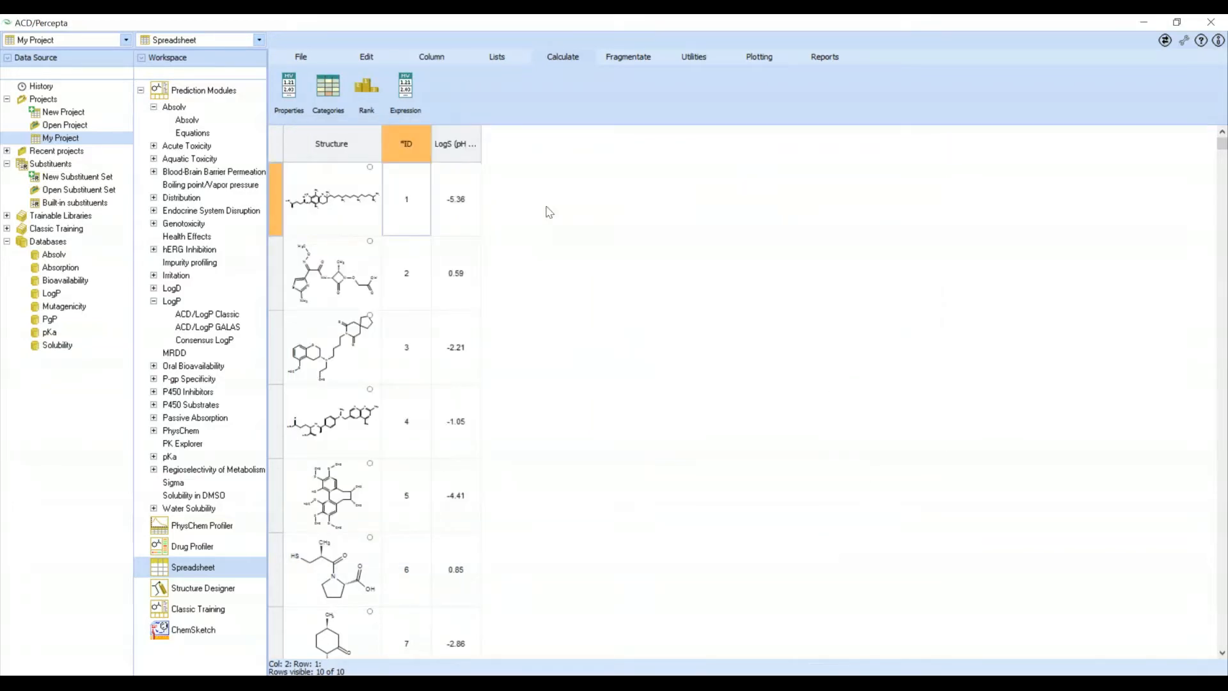
Step: Convert the values of the calculated LogS column to mol/l
left_click(472, 191)
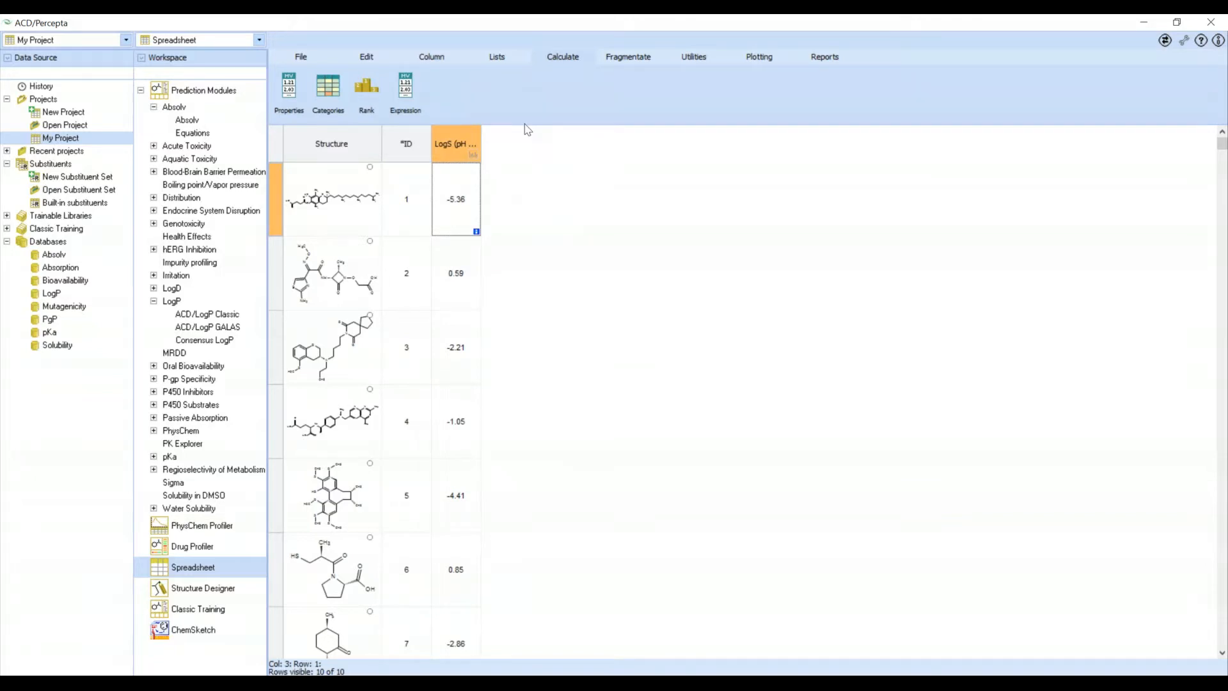
left_click(434, 59)
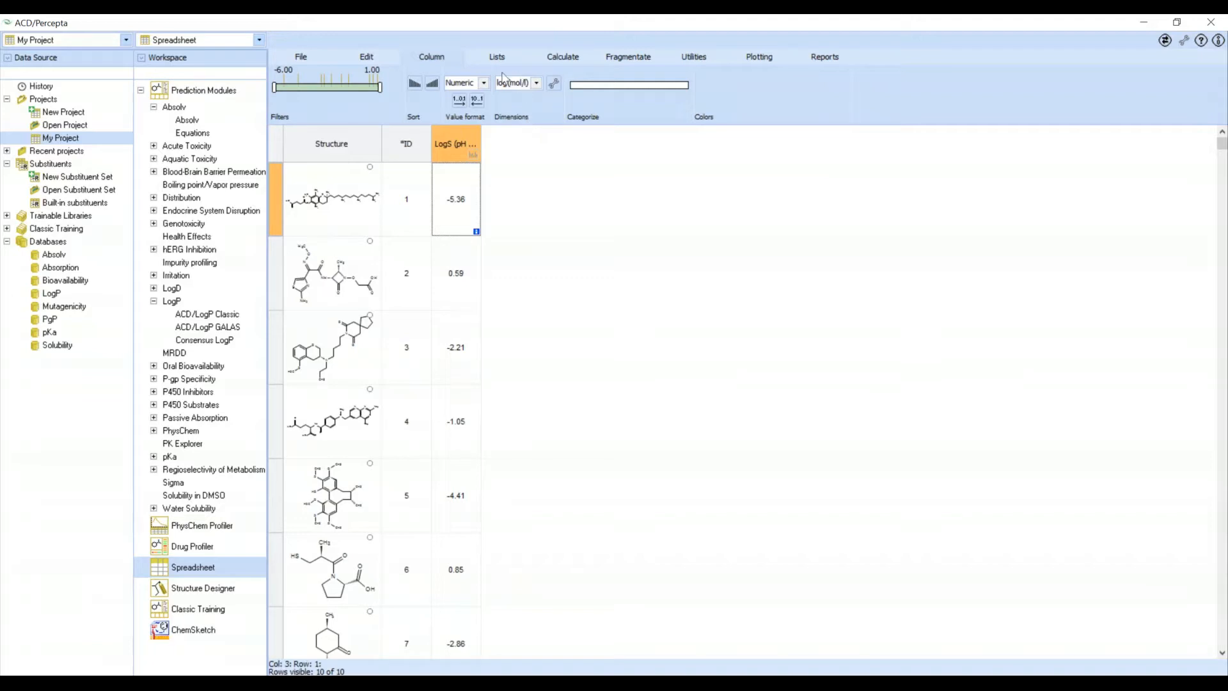
left_click(537, 84)
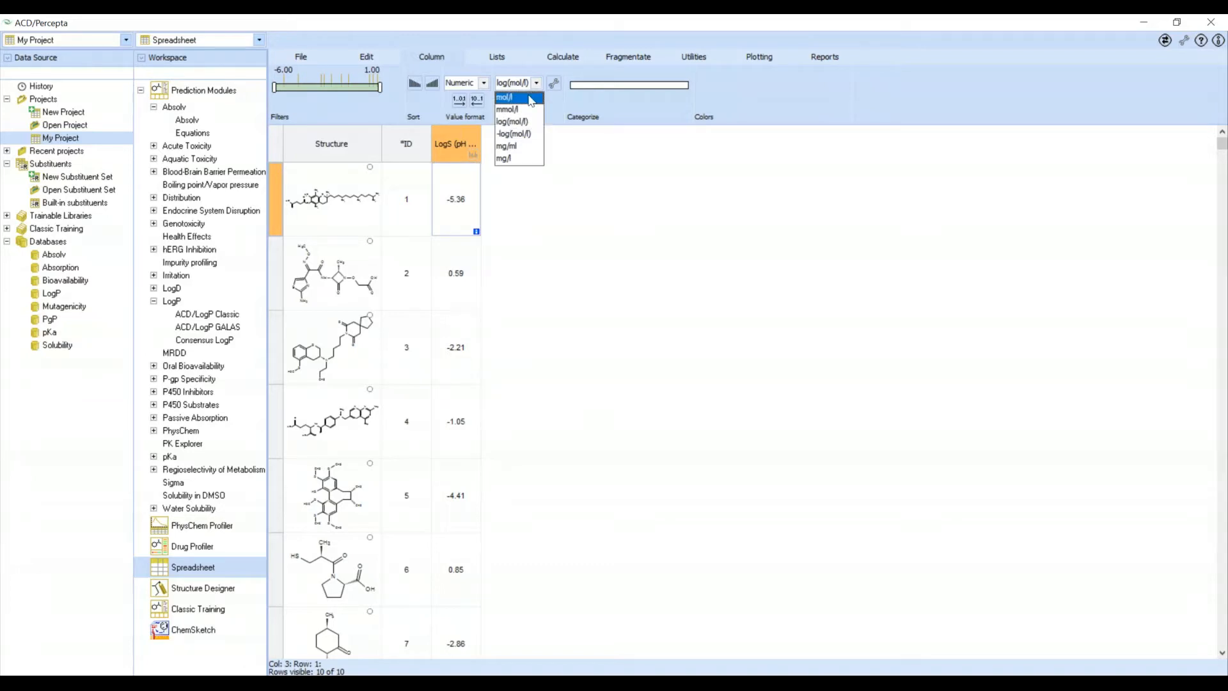
left_click(531, 98)
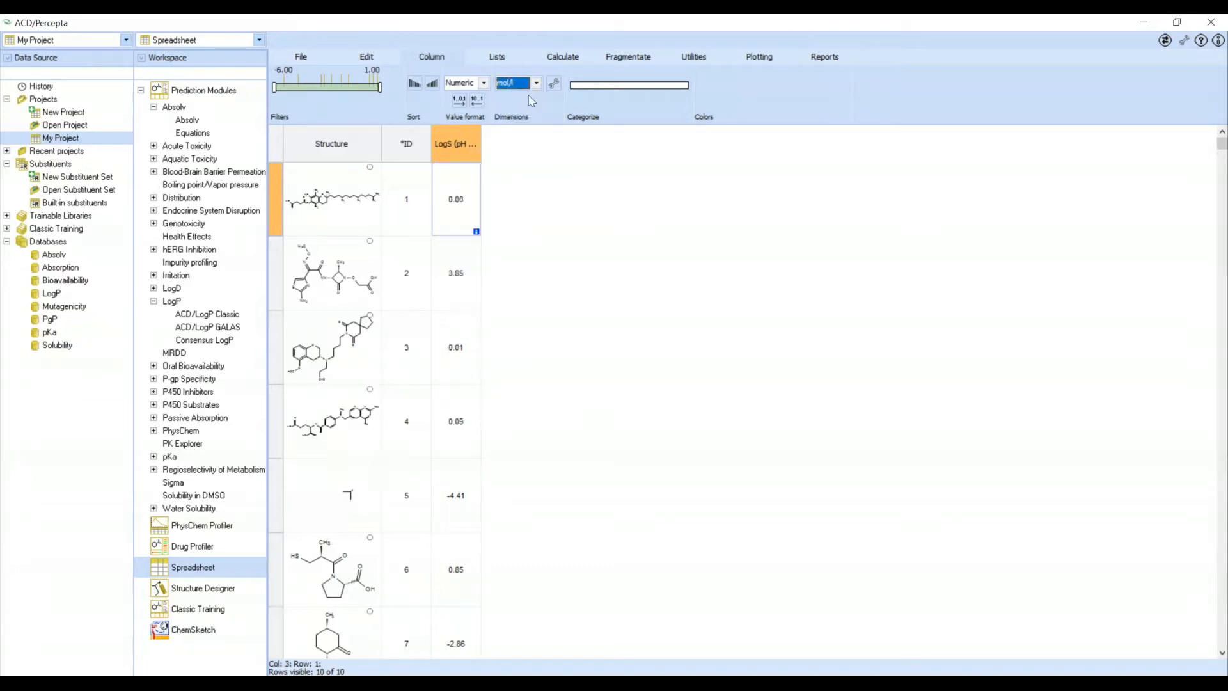
Step: Change the LogS column's measurement unit to mg/l
left_click(536, 83)
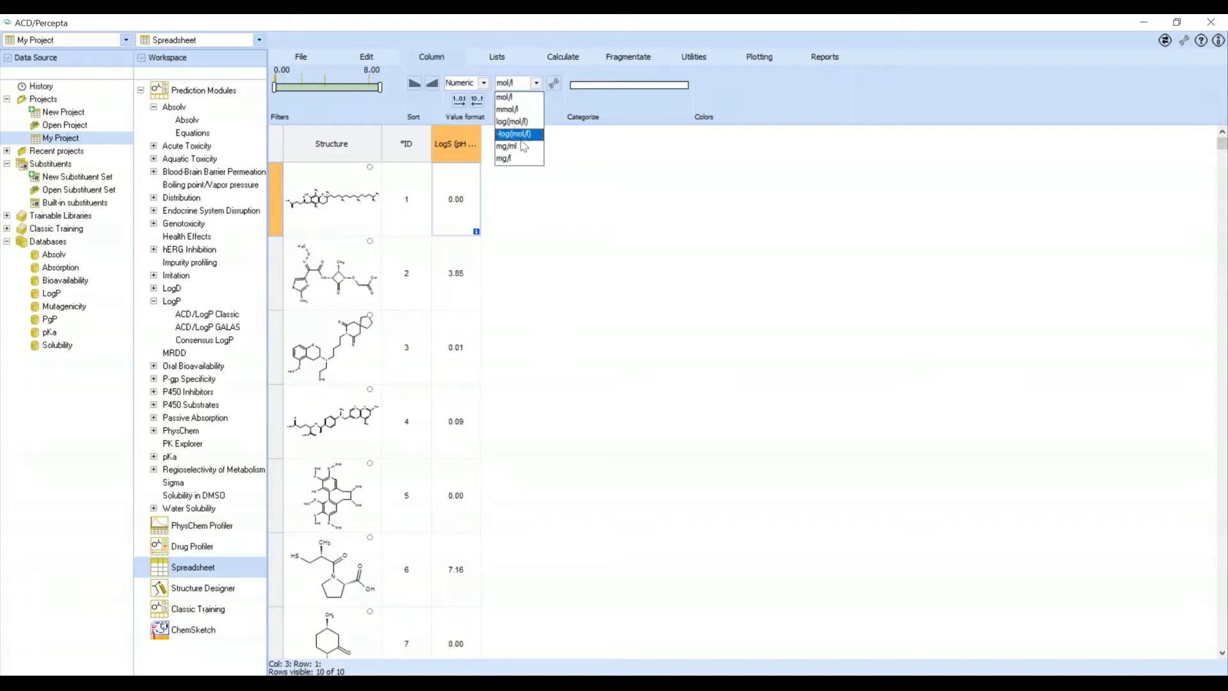
left_click(519, 158)
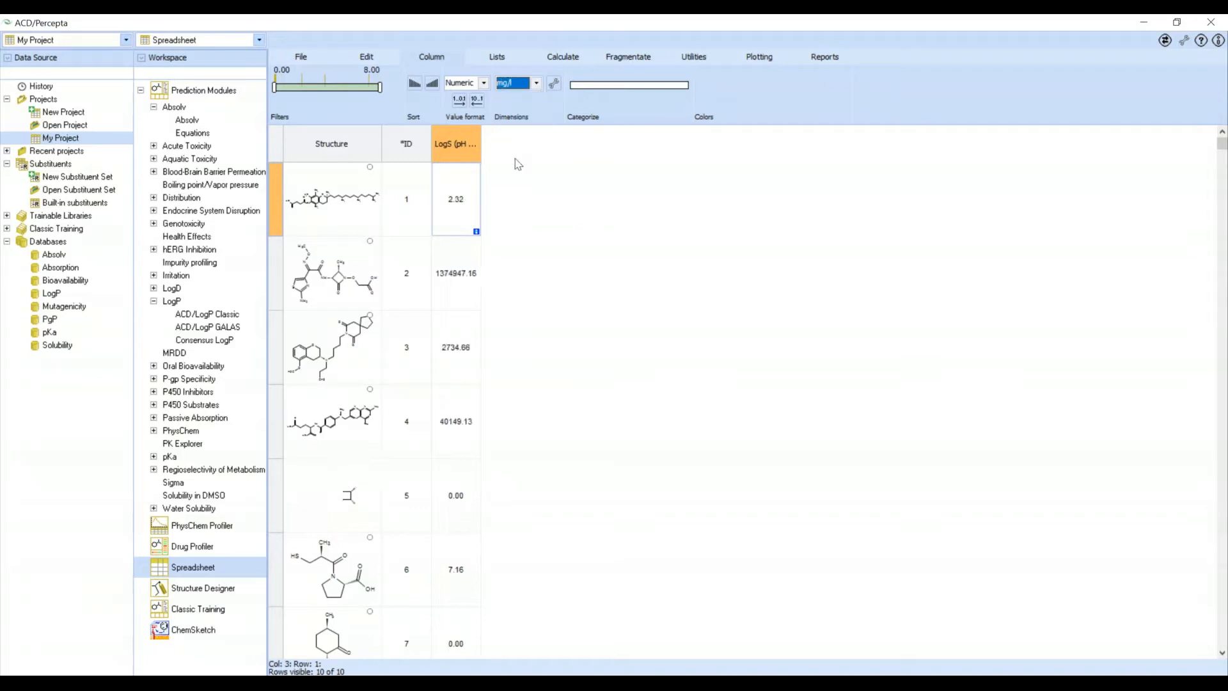
left_click(537, 84)
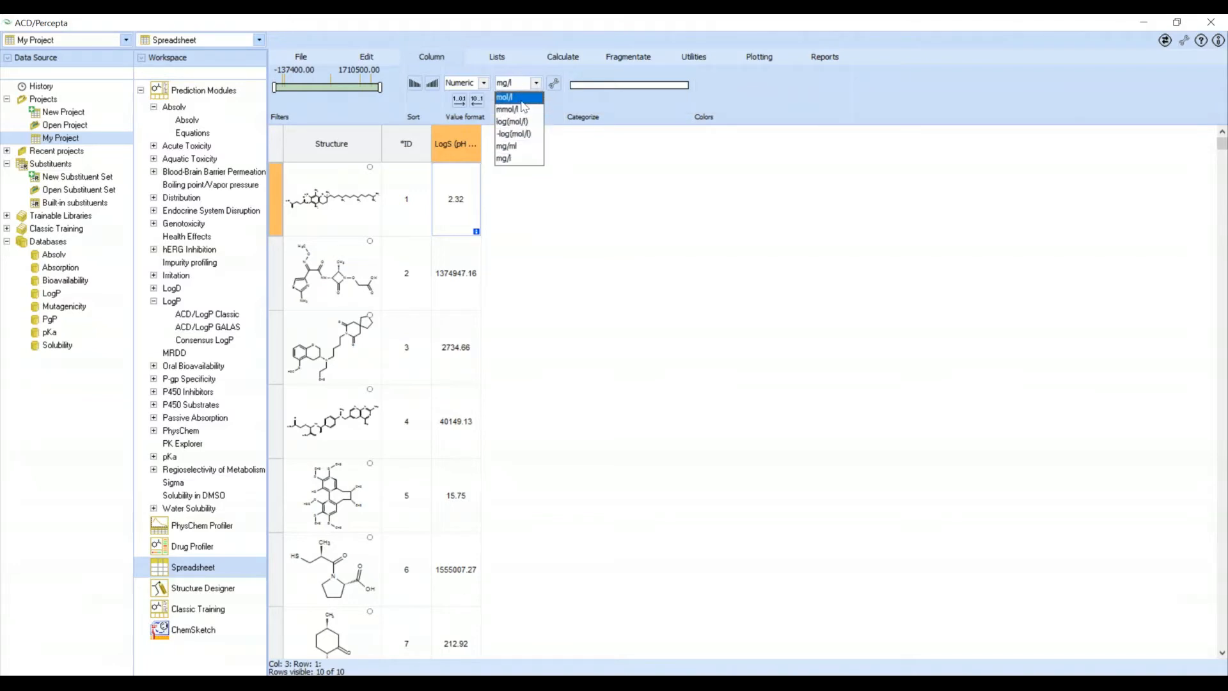
left_click(567, 162)
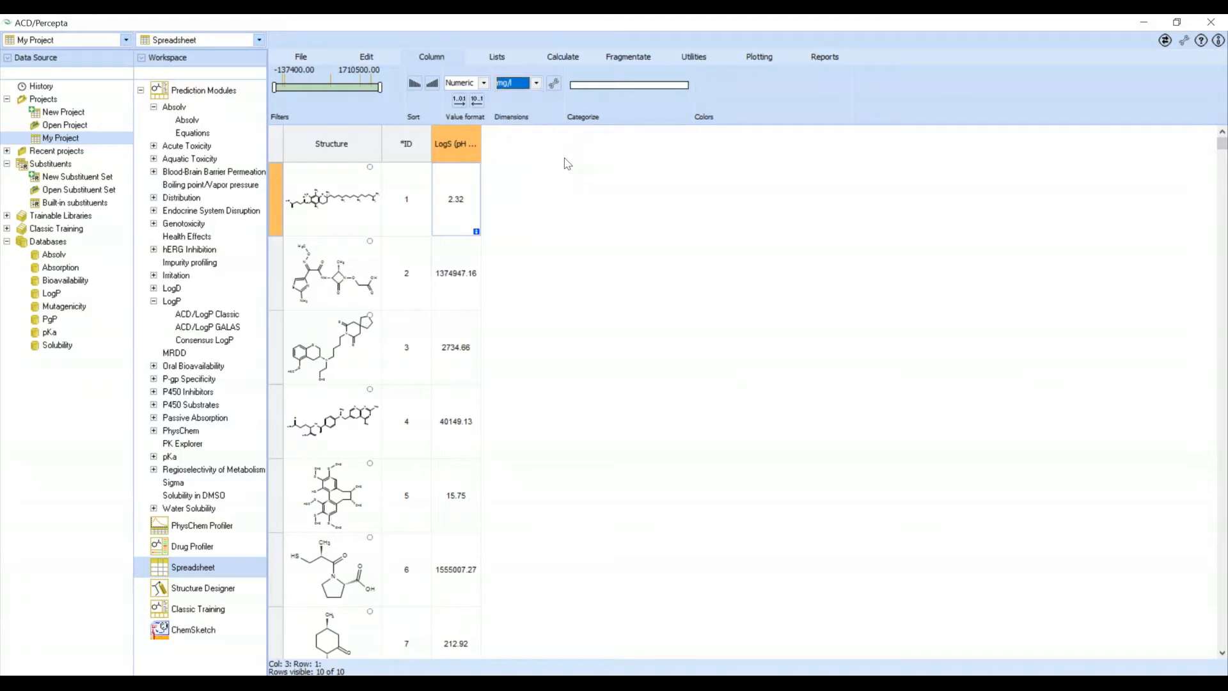
Step: Add the VP property from the Boiling point/Vapor pressure module to the properties calculation list
left_click(563, 59)
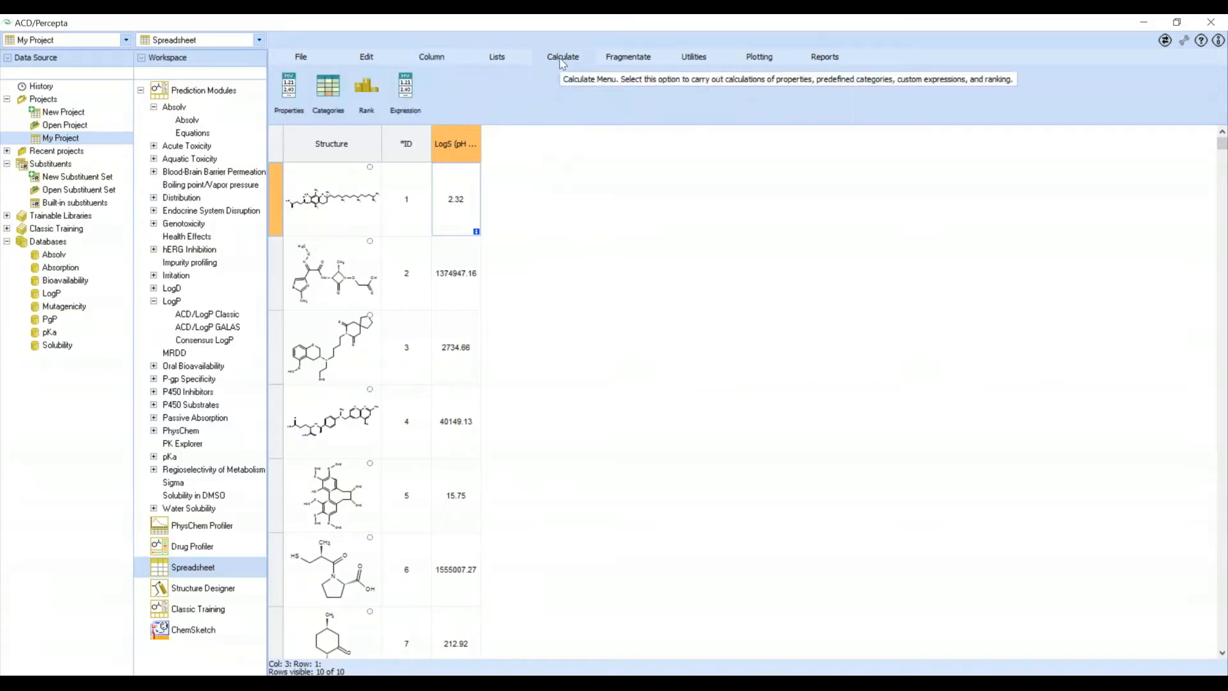
left_click(292, 89)
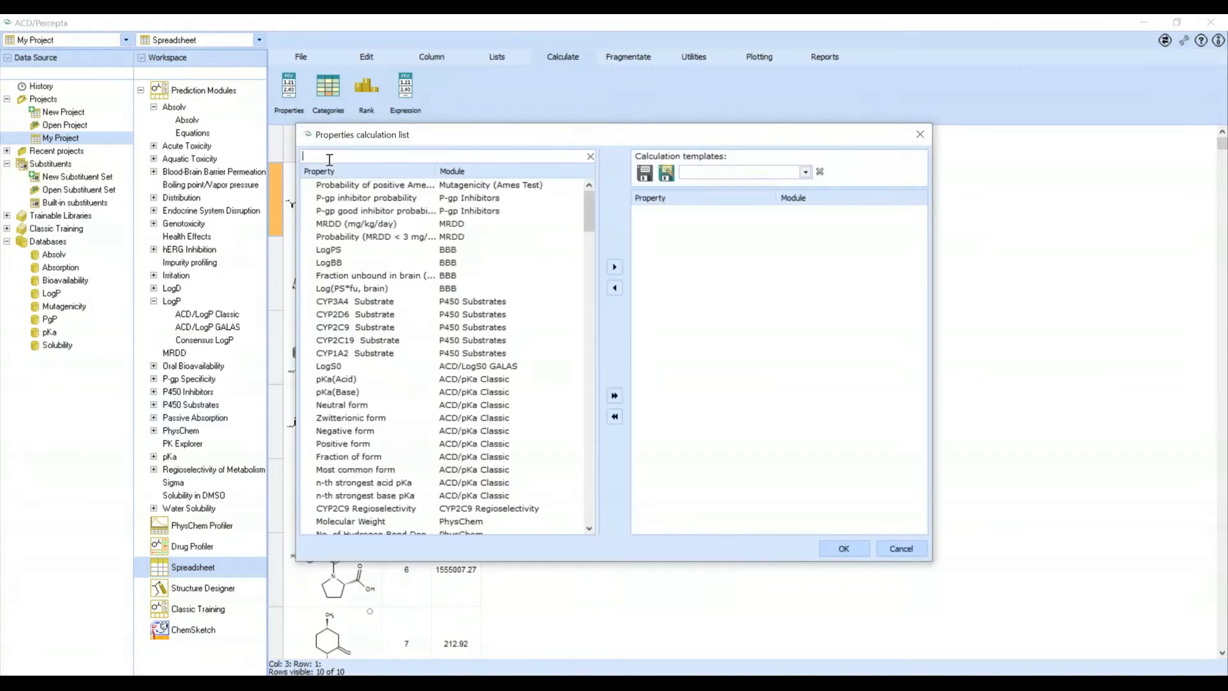
type("VP")
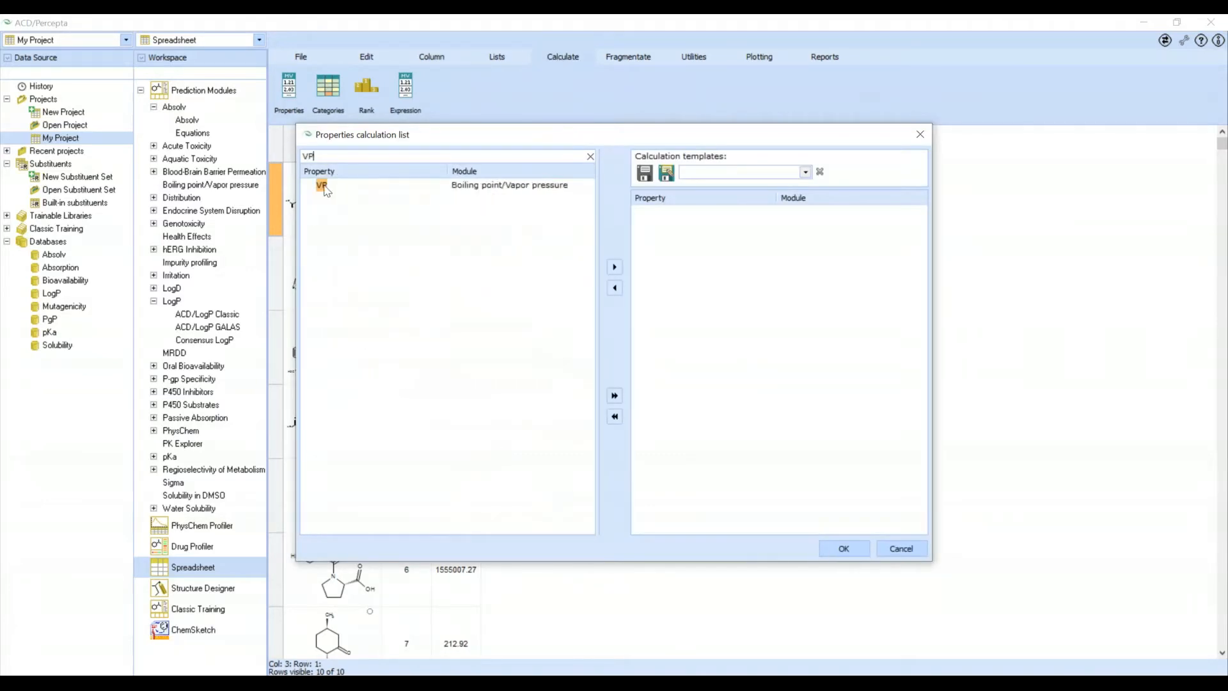
double_click(322, 185)
left_click(638, 213)
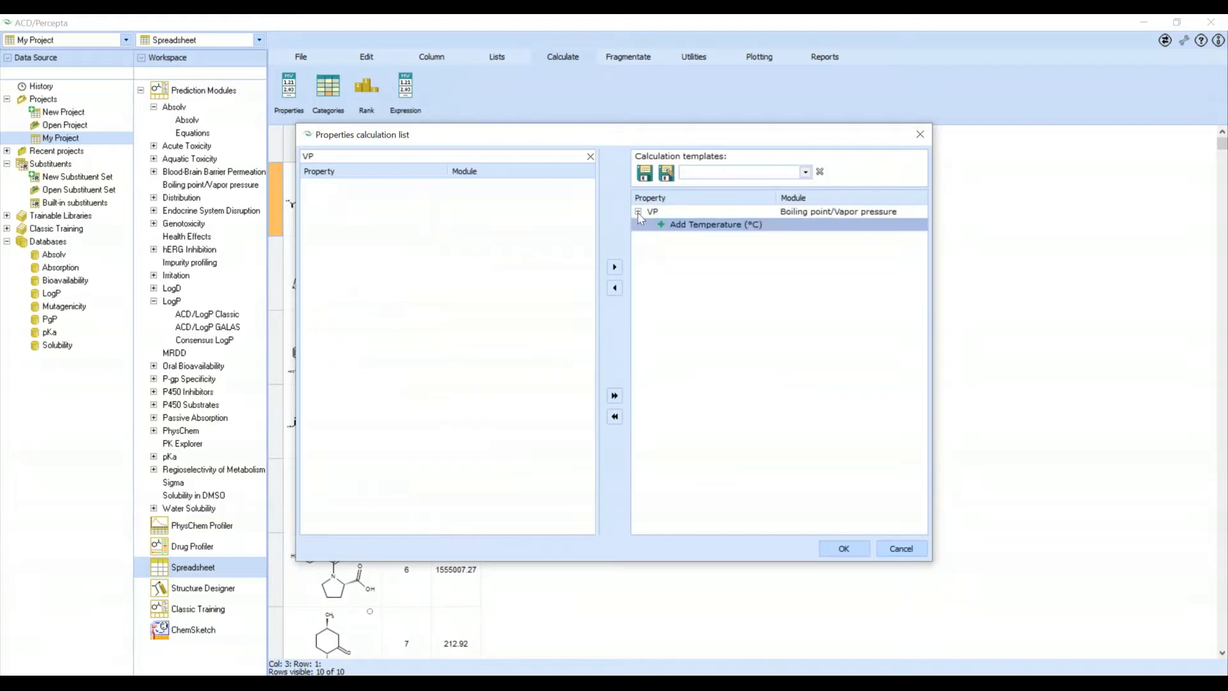
Step: Set a temperature of 500 °C for VP and run the calculation
left_click(663, 226)
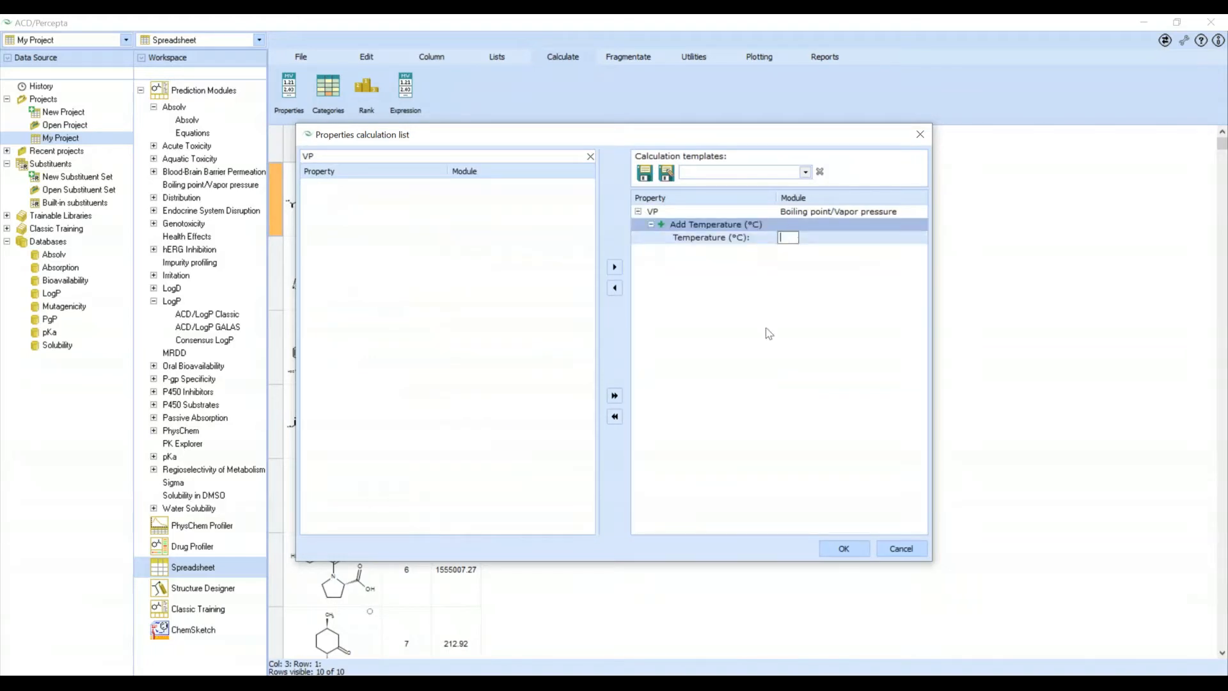
type("500")
key("Return")
left_click(846, 549)
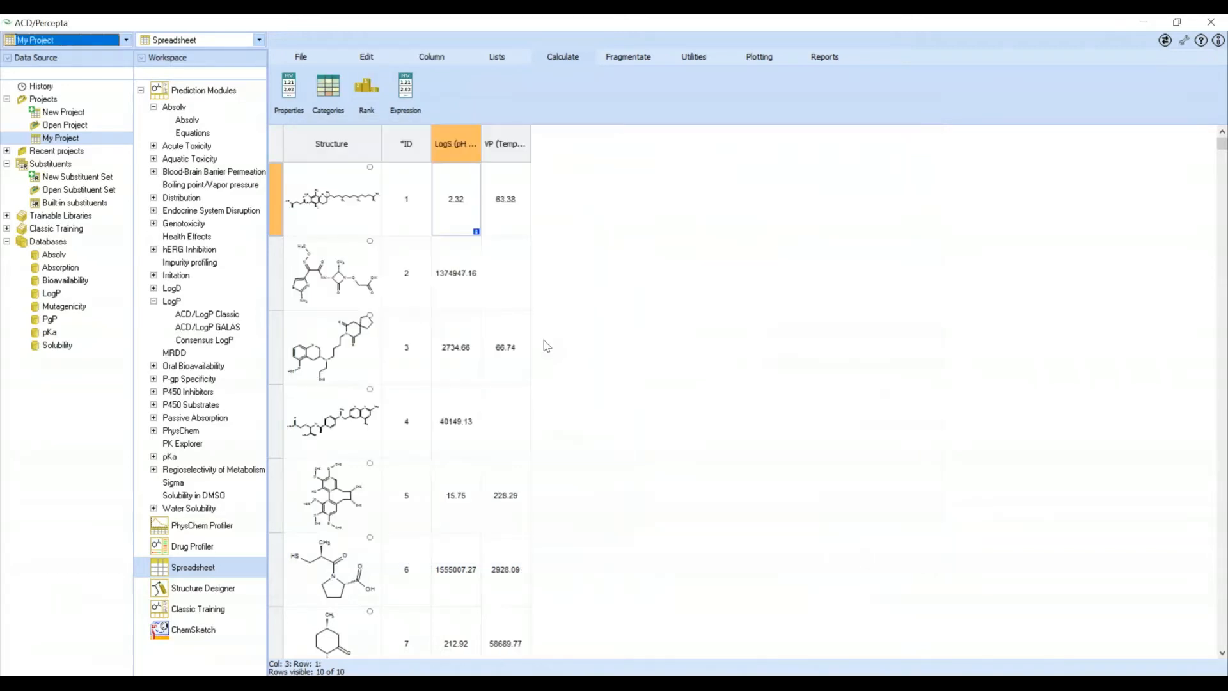
Step: Convert the VP column's values to bar, and finally to kPa
left_click(507, 212)
left_click(431, 56)
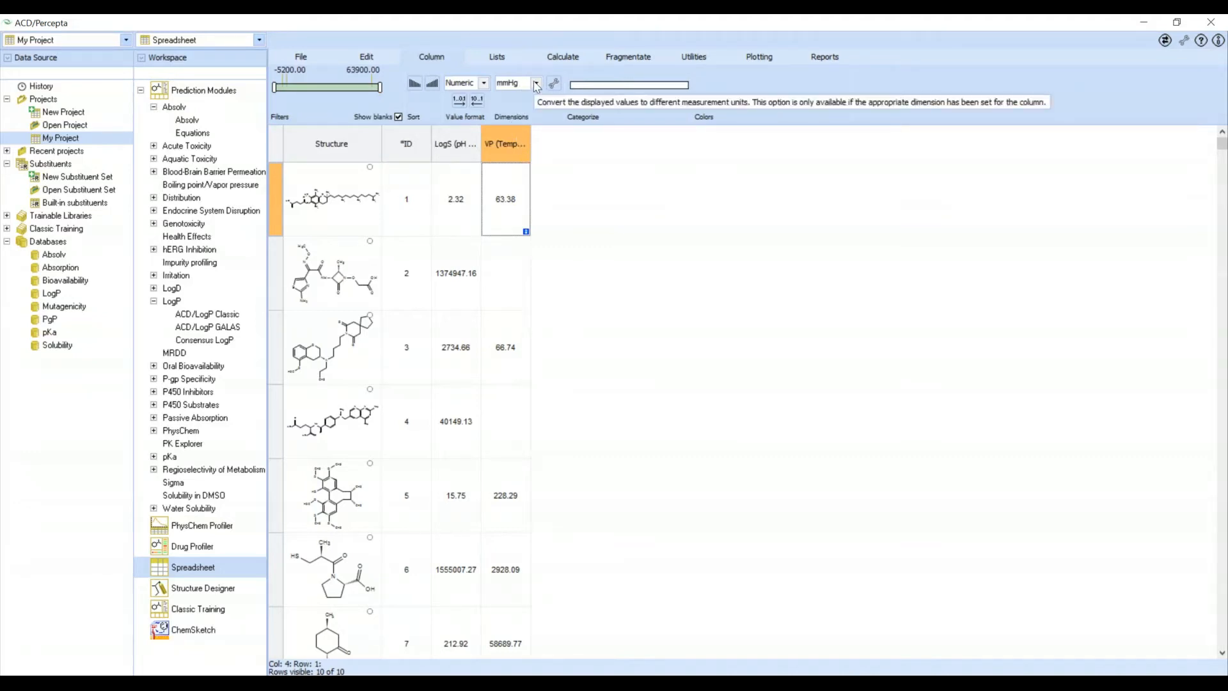
left_click(536, 84)
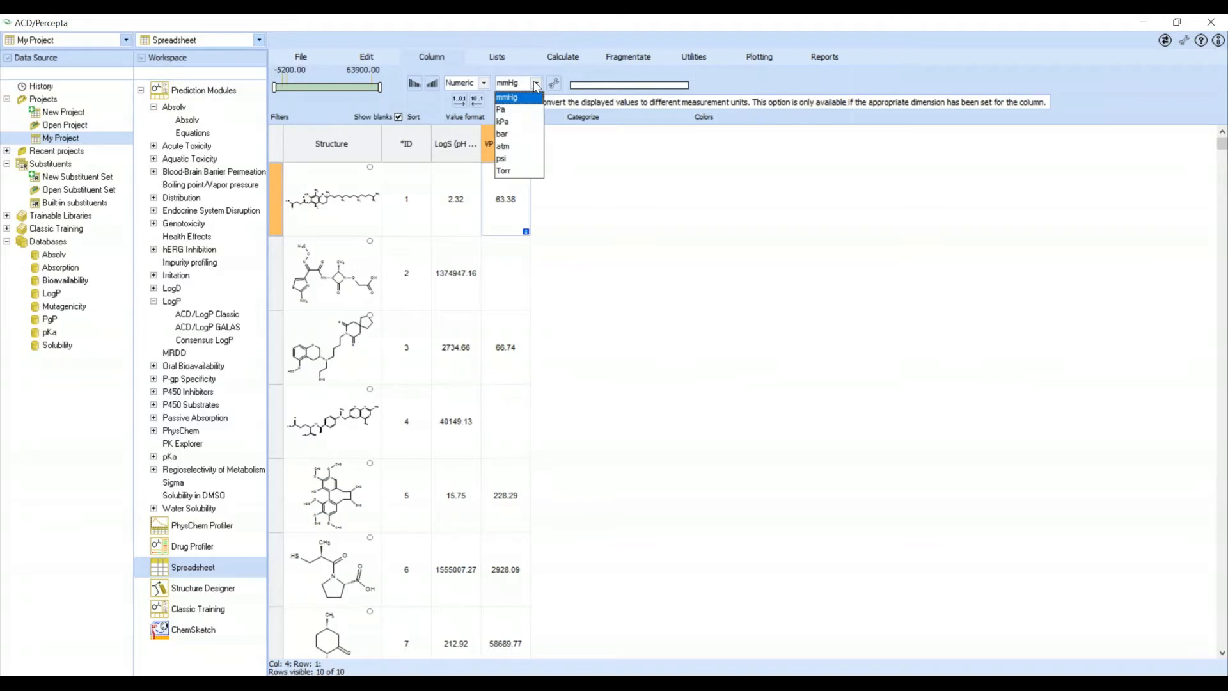
left_click(518, 140)
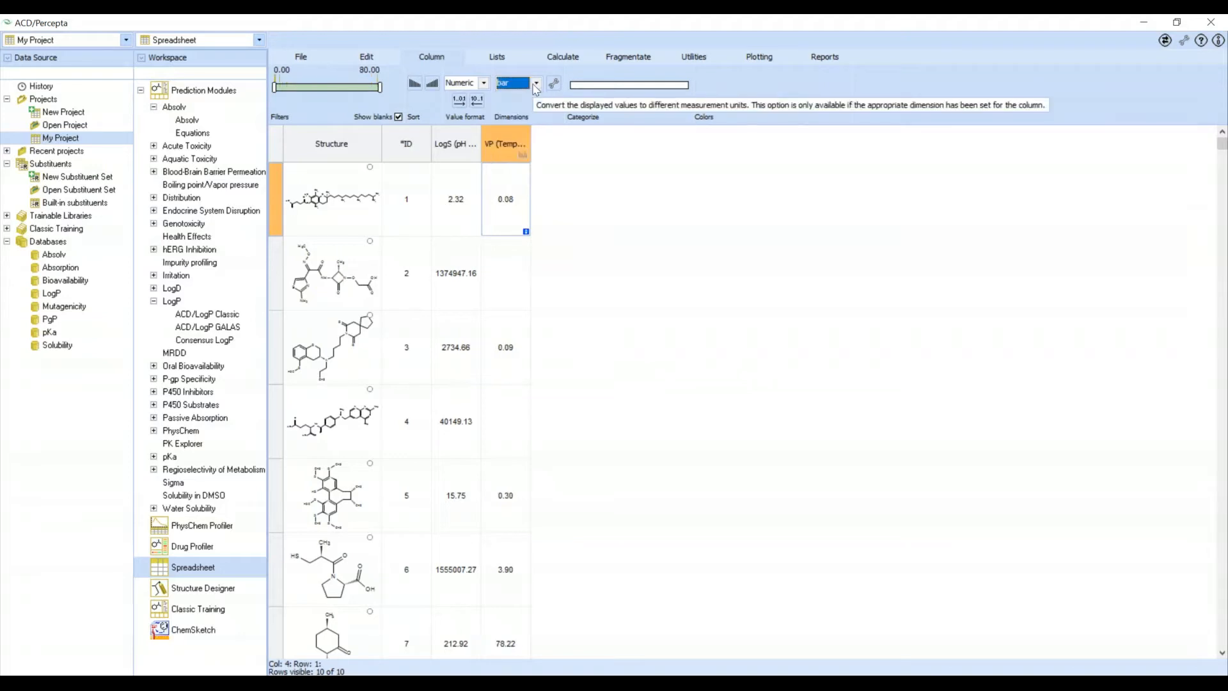
left_click(536, 84)
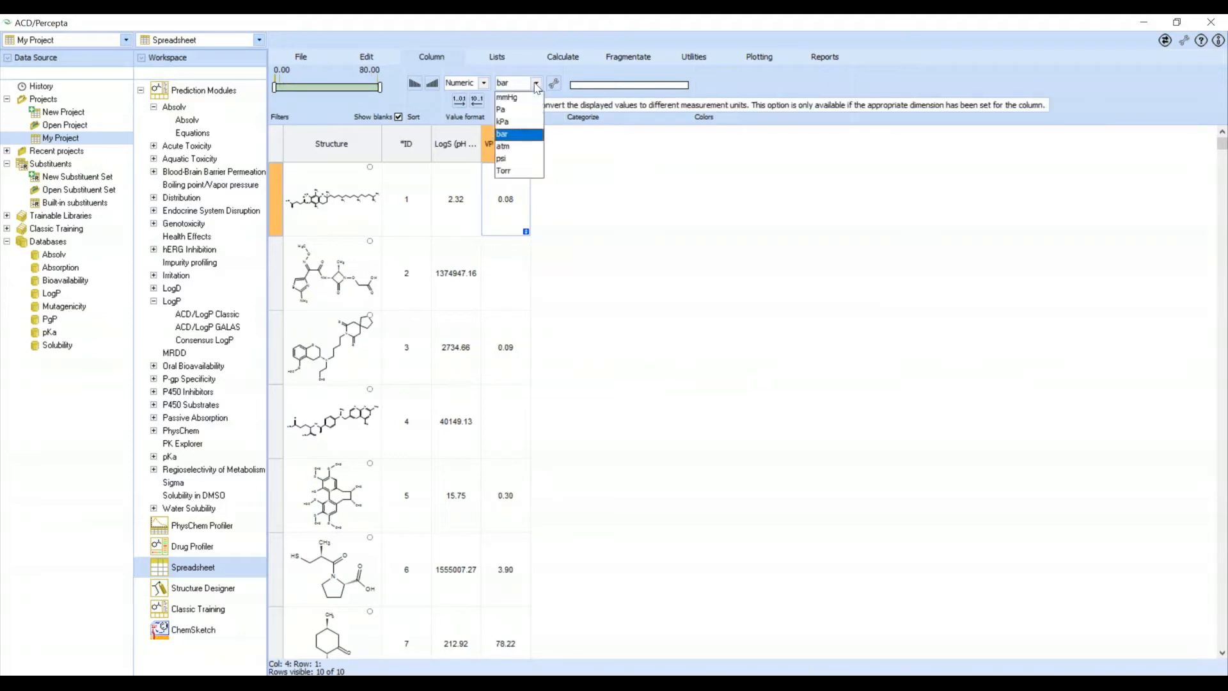
left_click(516, 122)
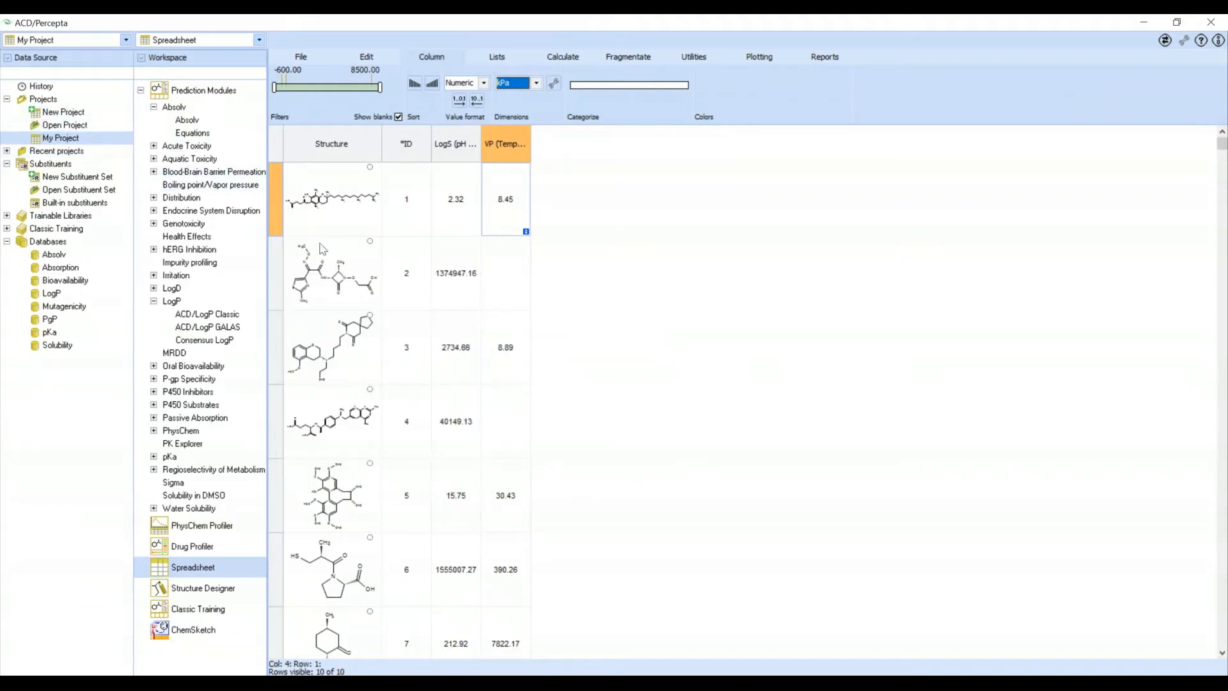
Step: Create a new project and import Initial data 2.sdf into its spreadsheet with all available fields
left_click(87, 116)
left_click(303, 58)
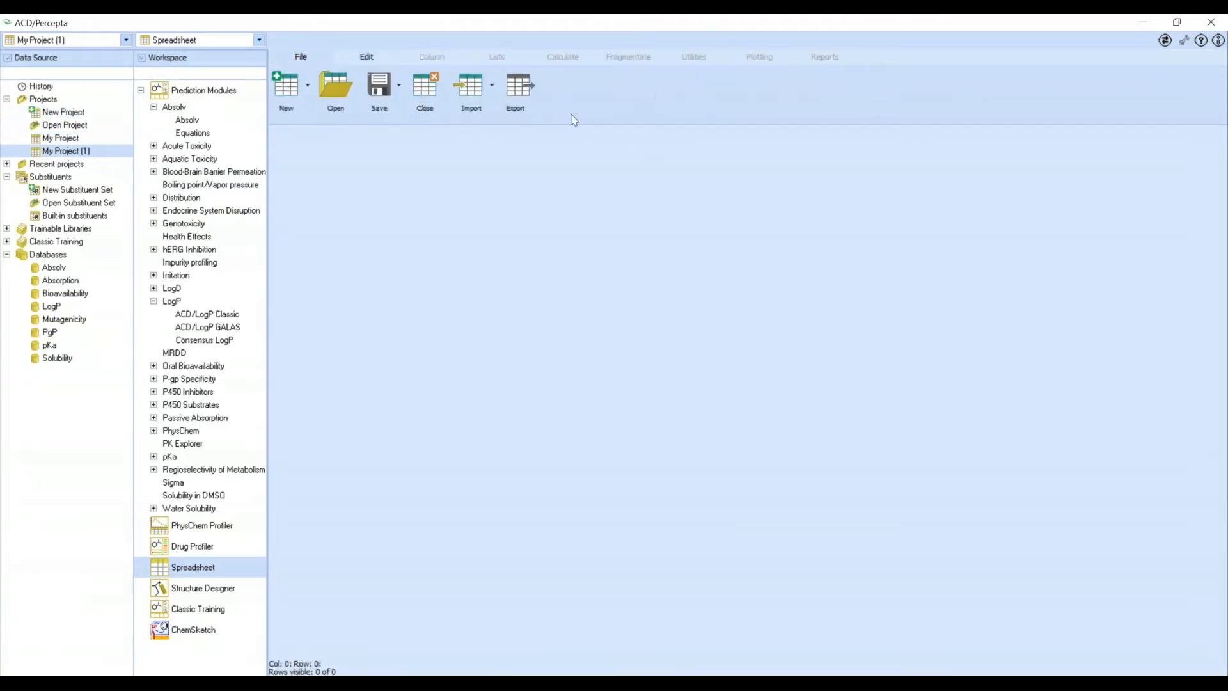
left_click(470, 88)
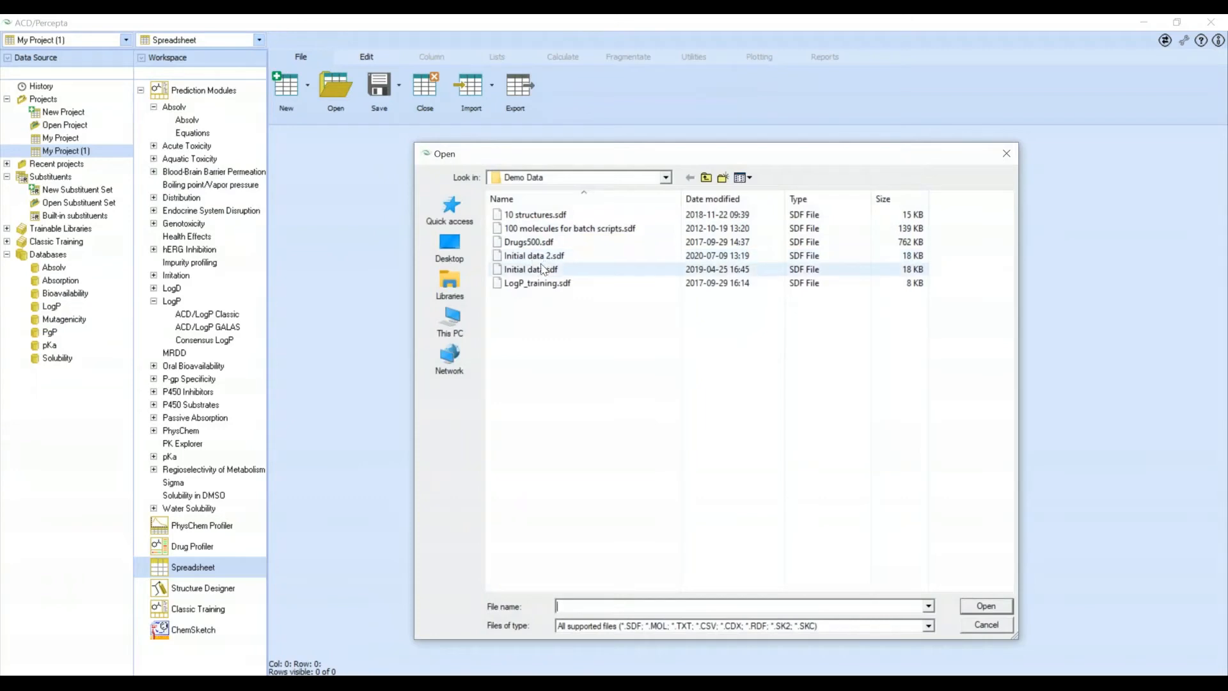
left_click(541, 257)
double_click(540, 258)
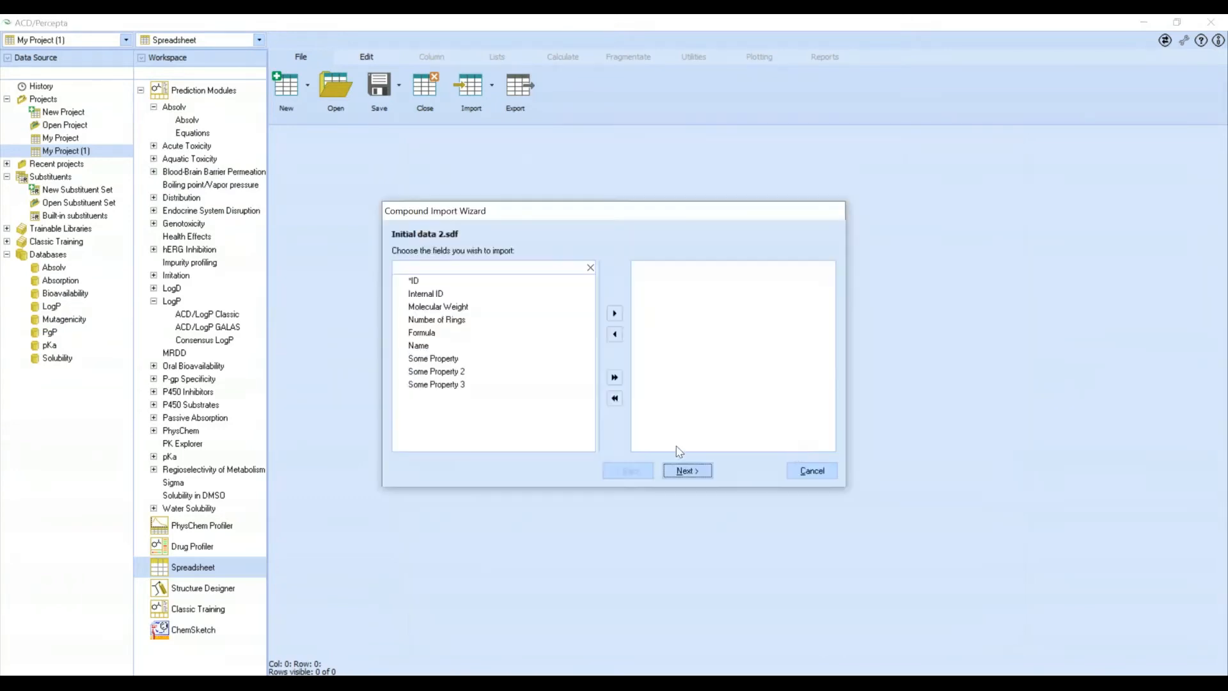
left_click(614, 381)
left_click(690, 471)
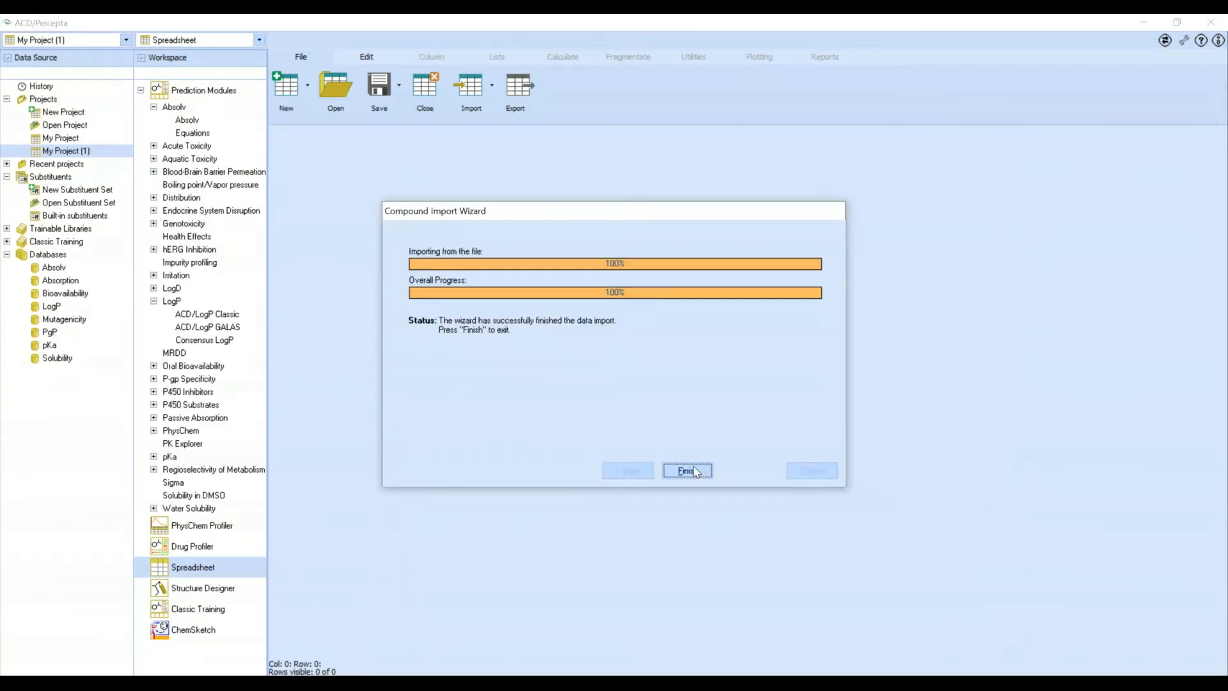
left_click(690, 471)
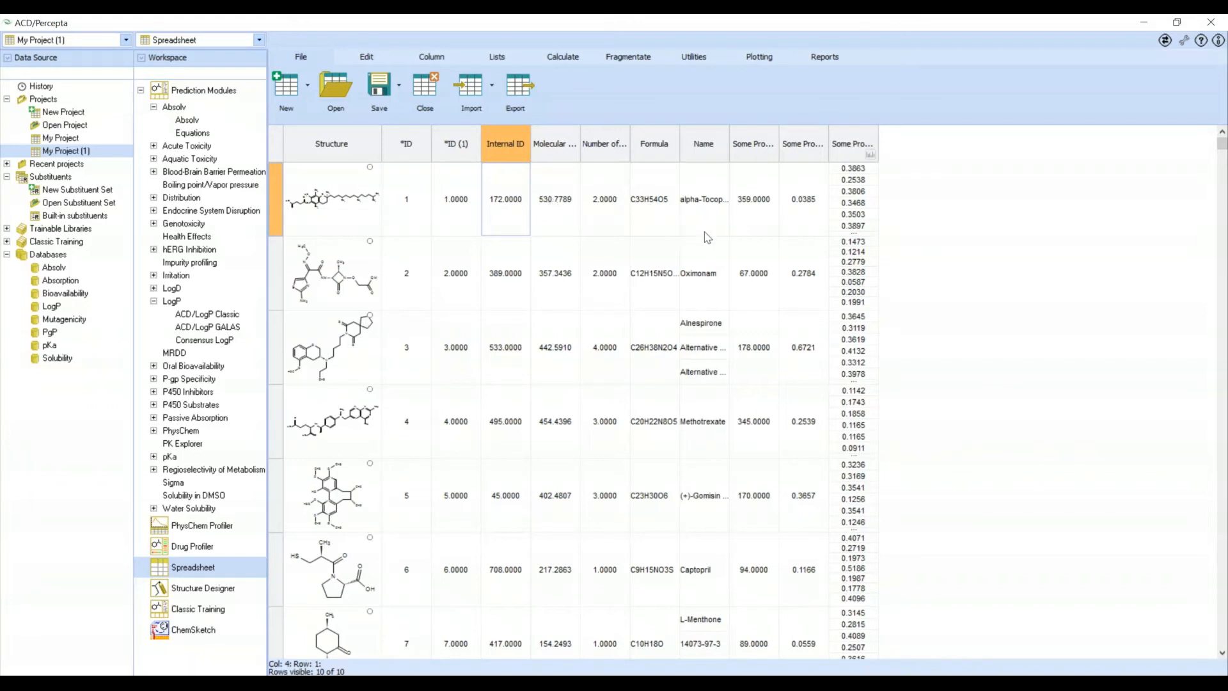
Step: Assign the temperature dimension in °C to the first Some Pro... column, just after the Name column
left_click(746, 192)
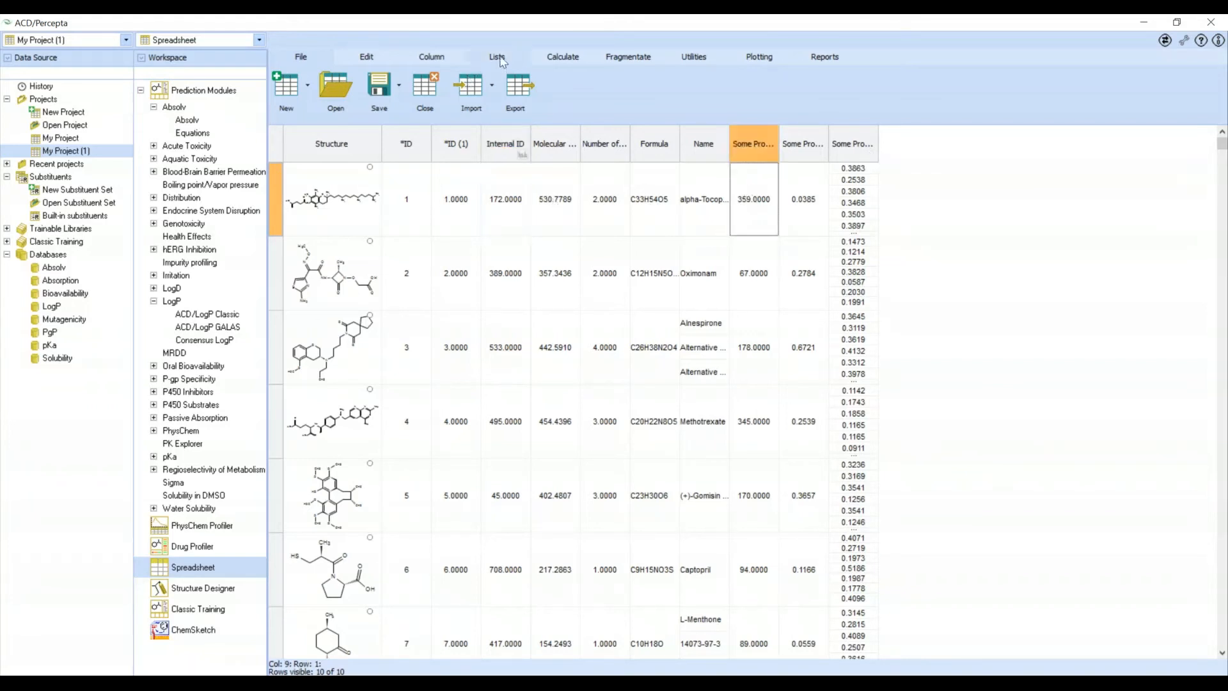
left_click(446, 59)
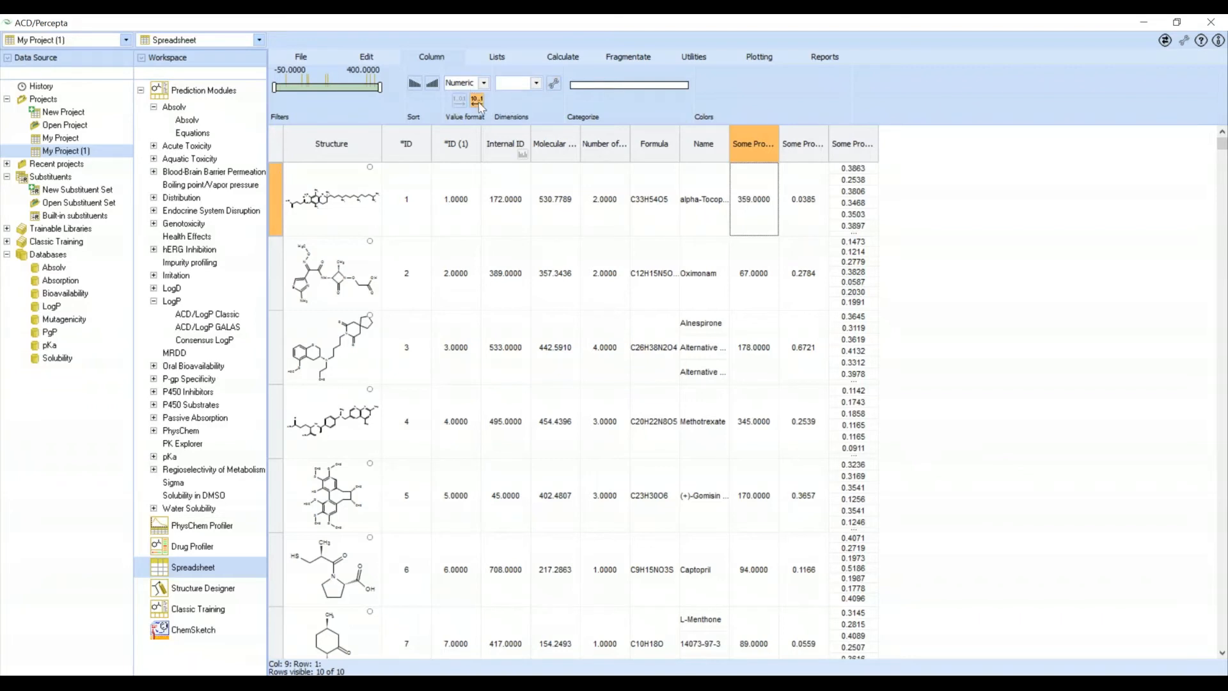
left_click(554, 84)
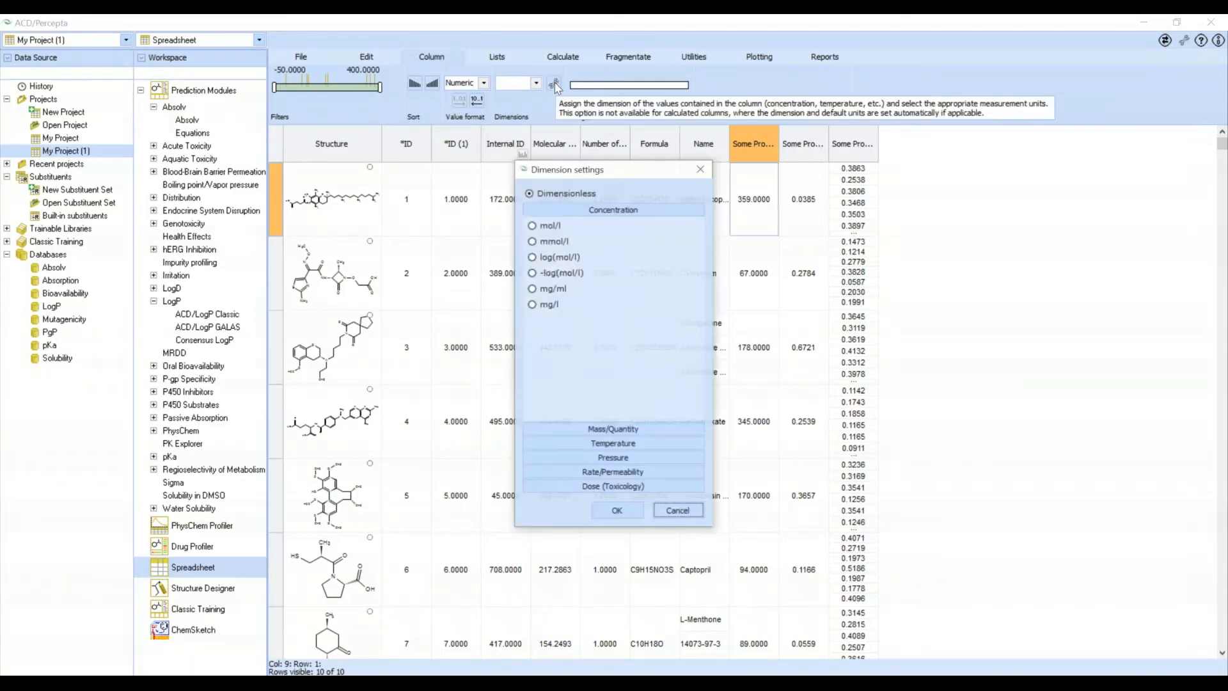
left_click(613, 448)
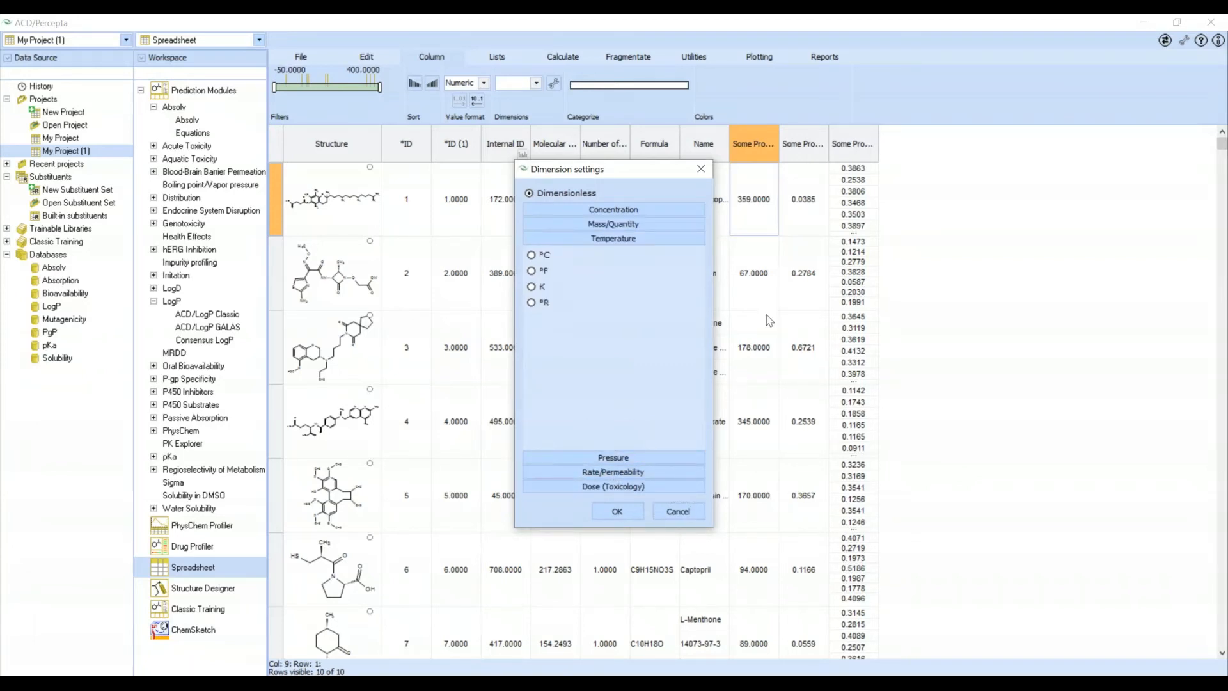
left_click(532, 256)
left_click(613, 512)
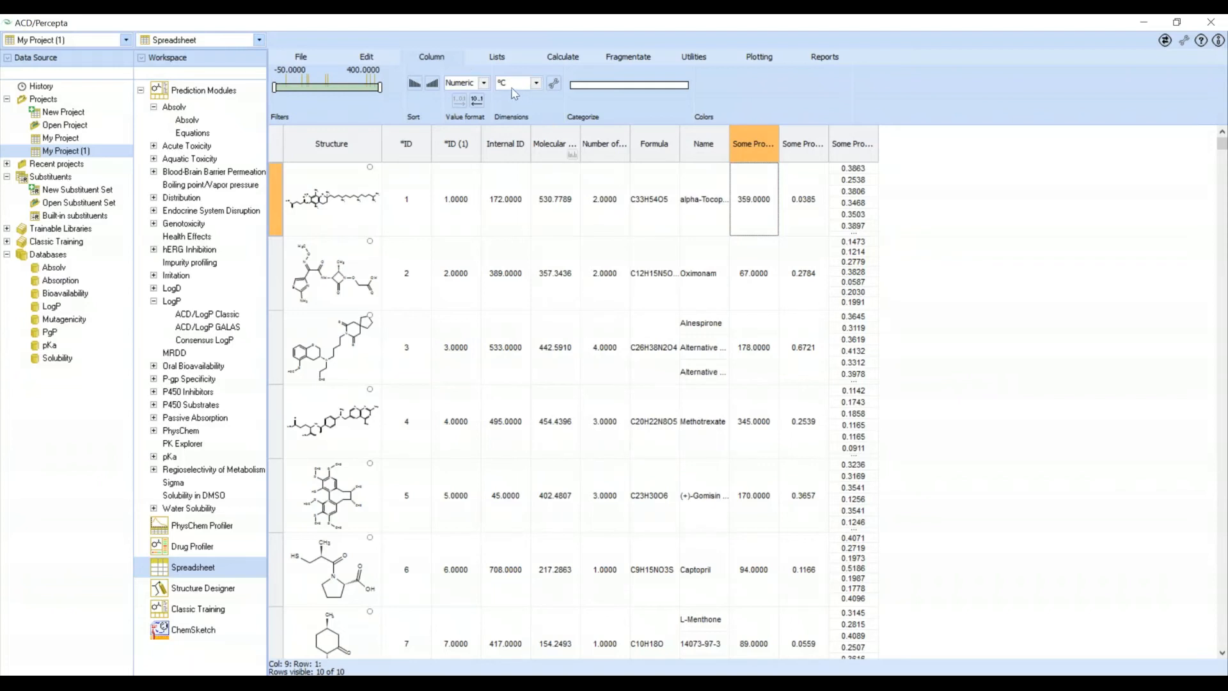
Step: Convert the temperature column's values to K, to °R, and finally to °F
left_click(536, 84)
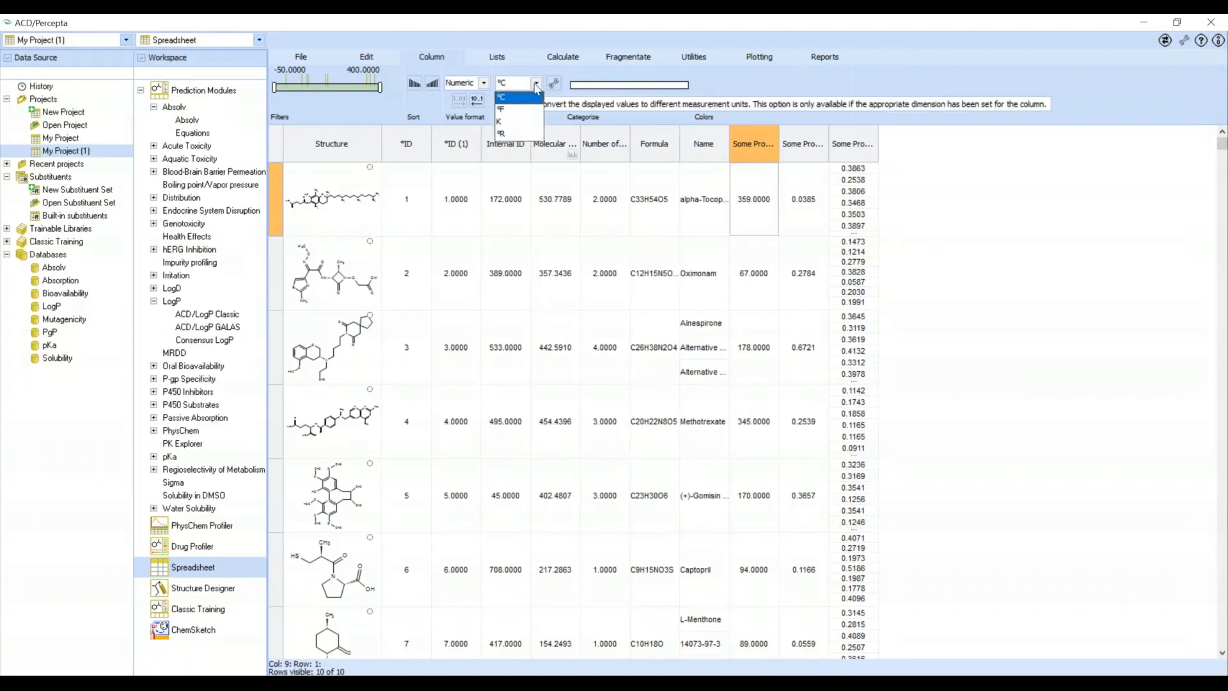
left_click(517, 122)
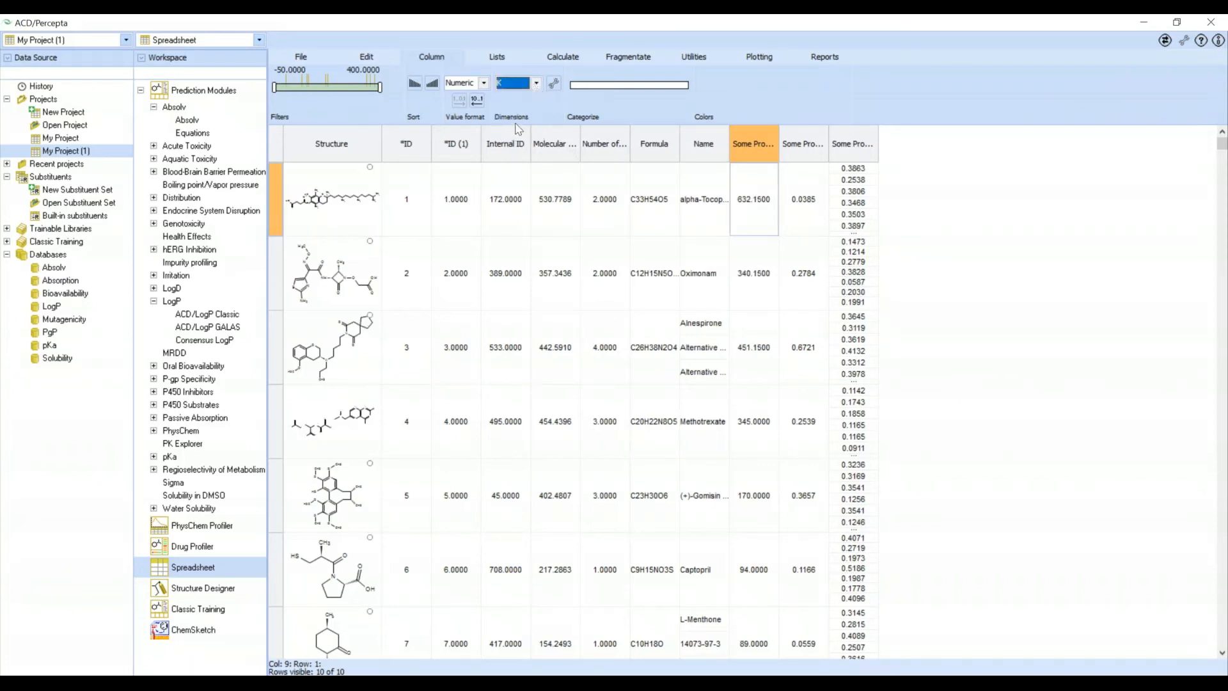
left_click(534, 84)
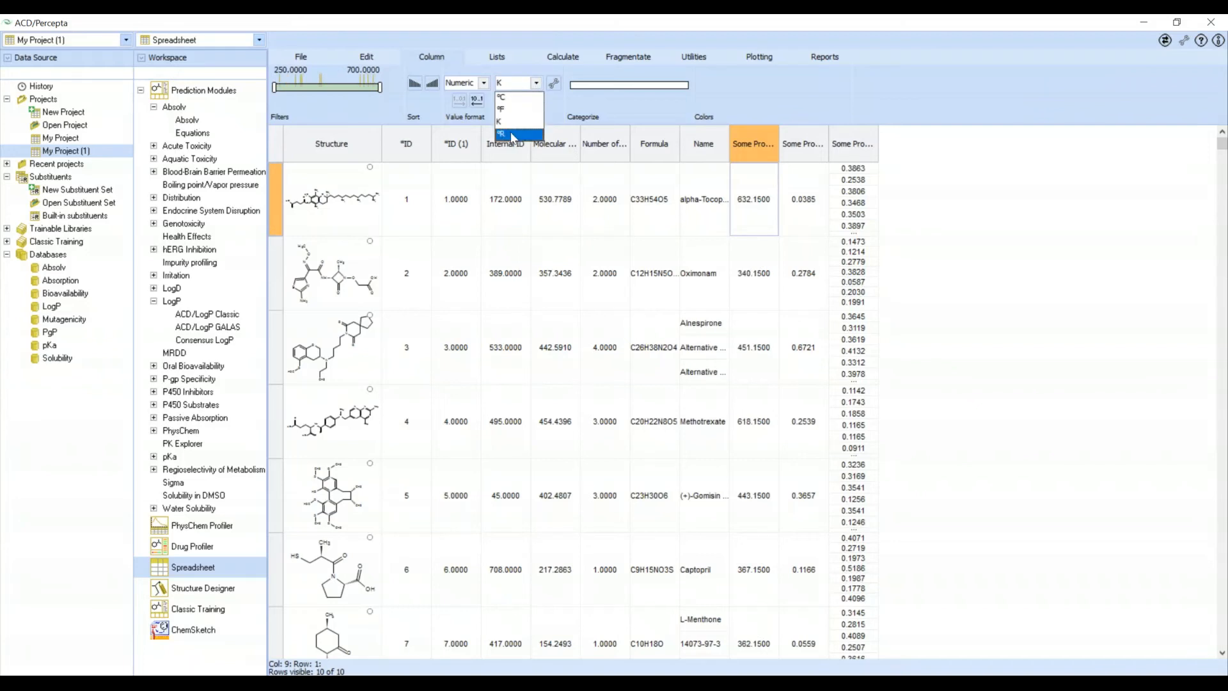
left_click(511, 133)
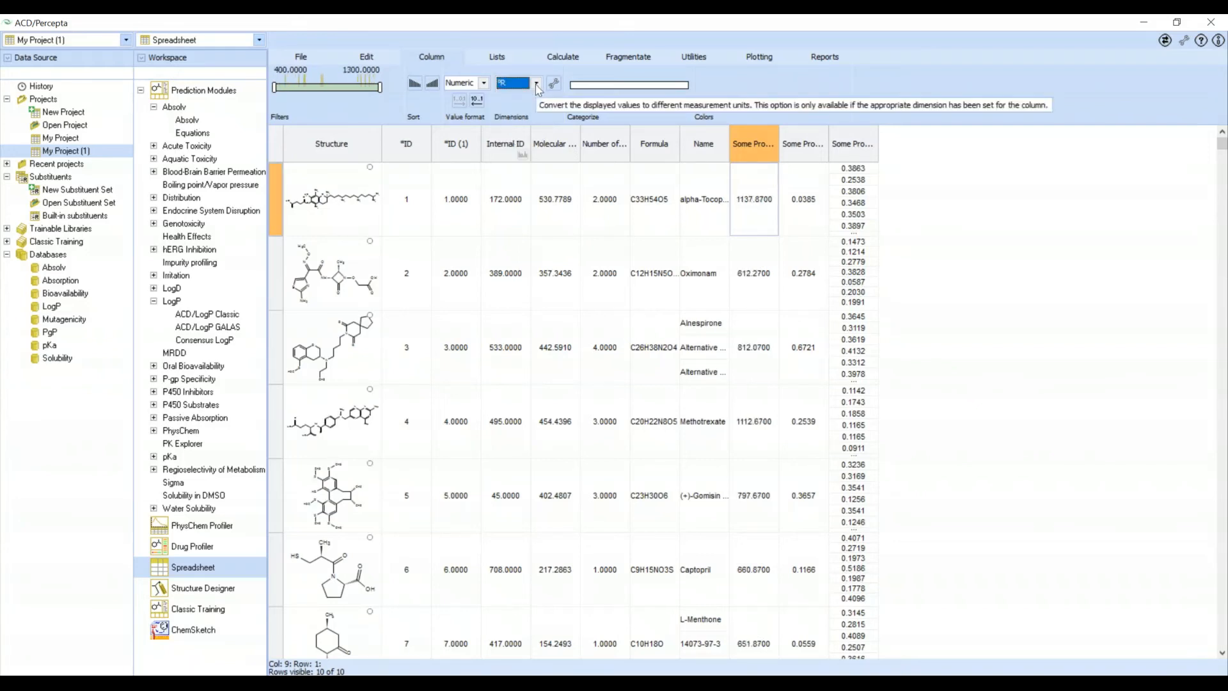
left_click(537, 84)
left_click(522, 116)
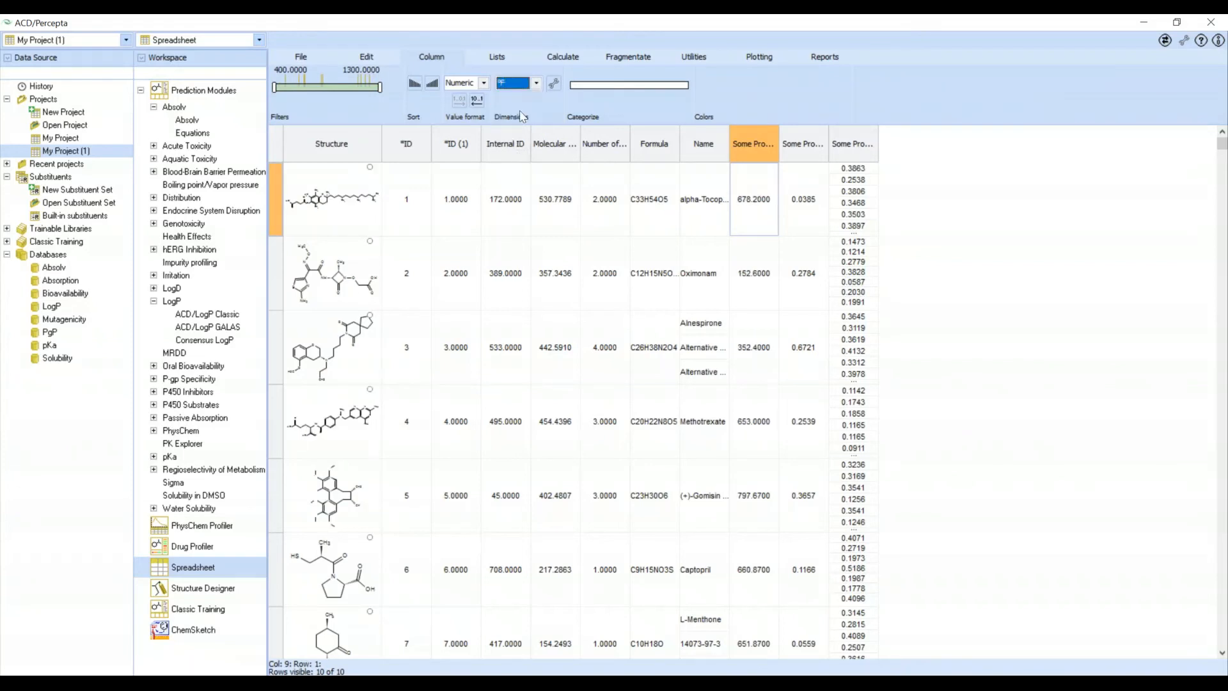